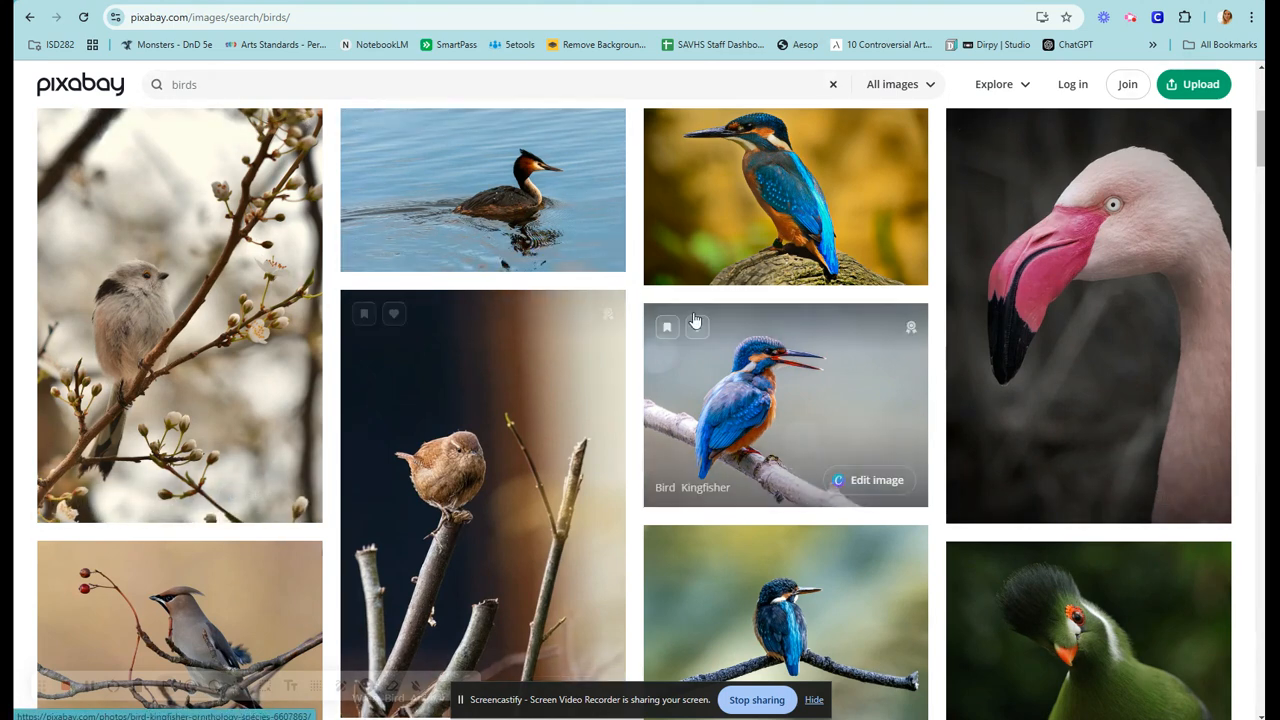
# Open the photo of the small bird on a blossoming branch and download it as the 853×1280 JPG.
pyautogui.click(190, 301)
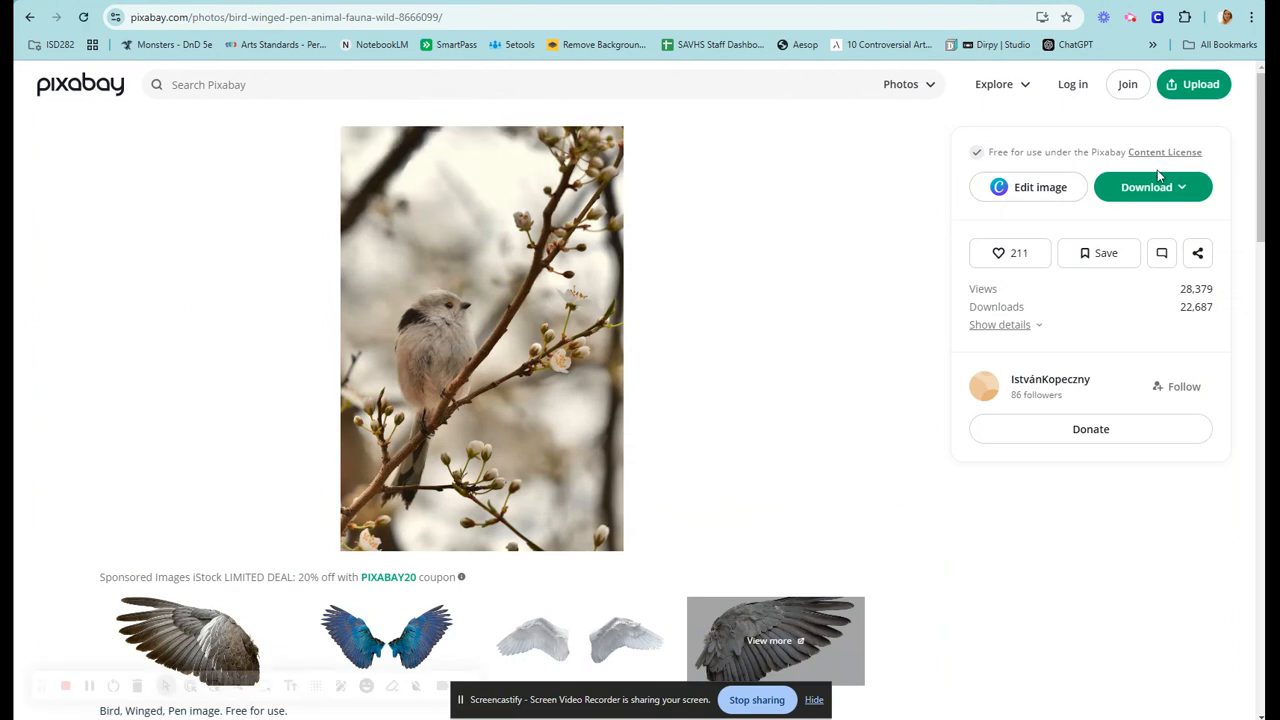
pyautogui.click(1155, 189)
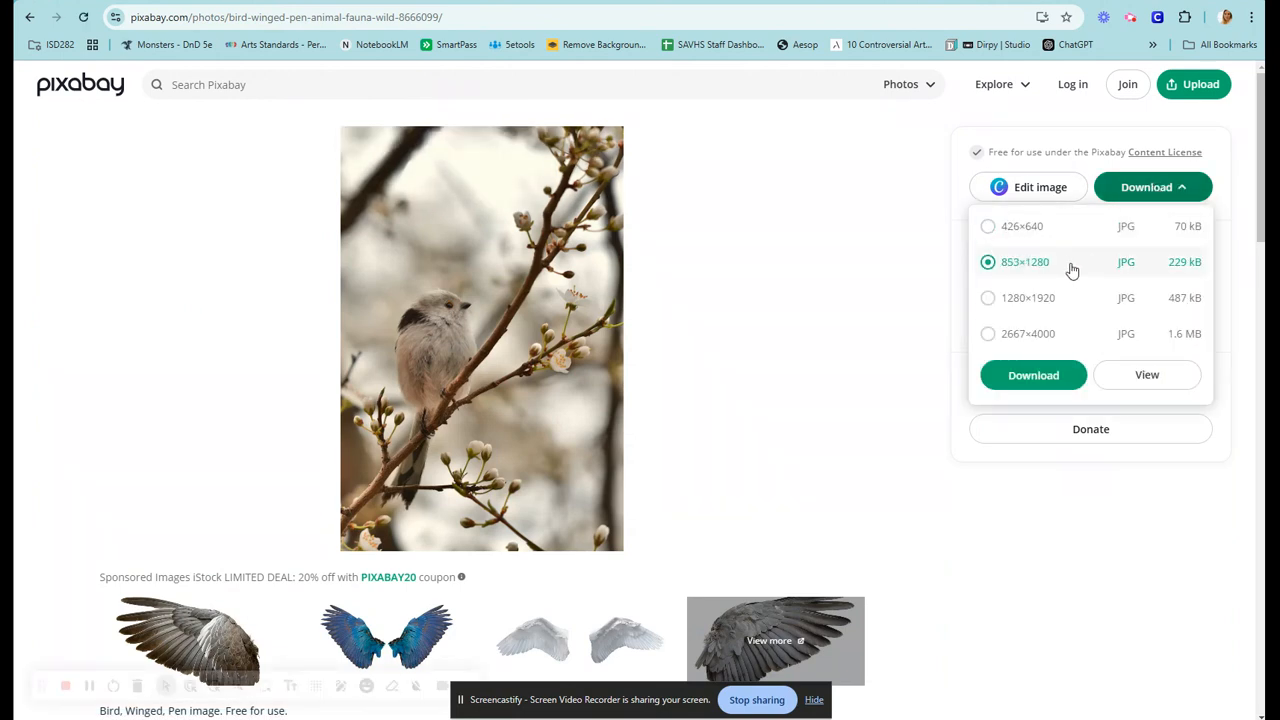
pyautogui.click(1036, 375)
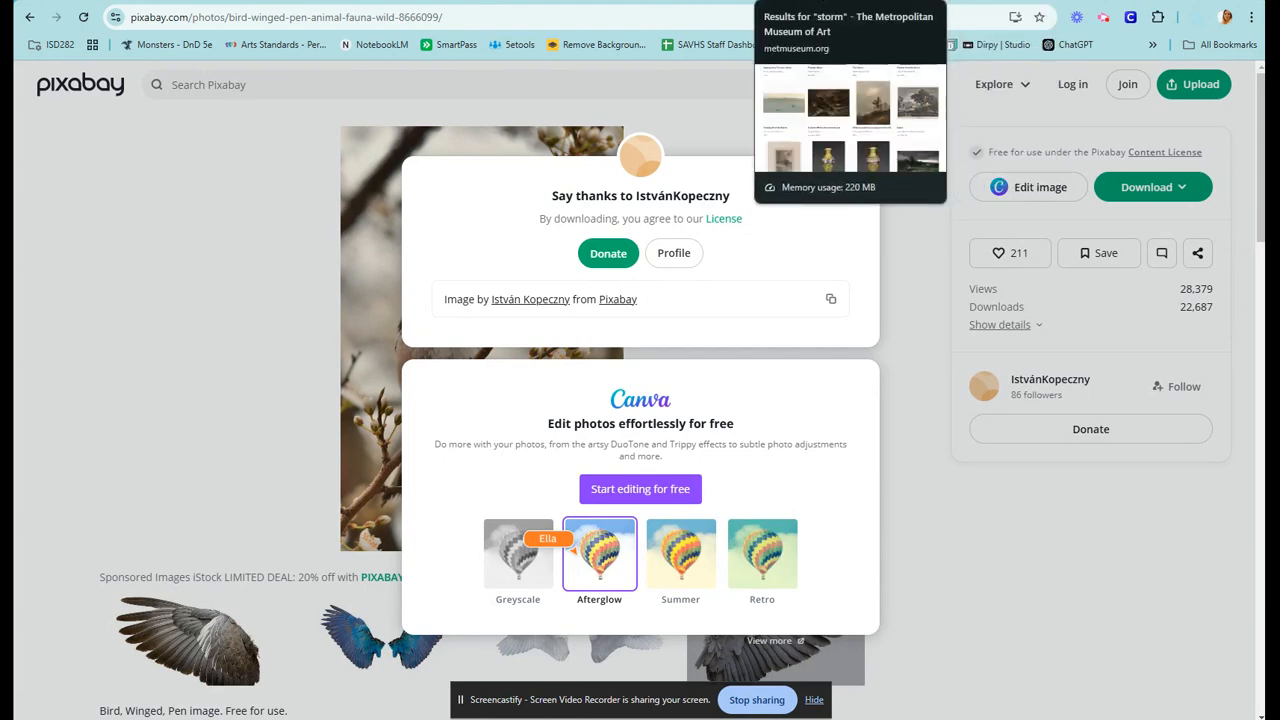
# Switch to the Met Museum collection search and set the storm search to look in the Description field, trying Artist / Culture first.
pyautogui.click(903, 1)
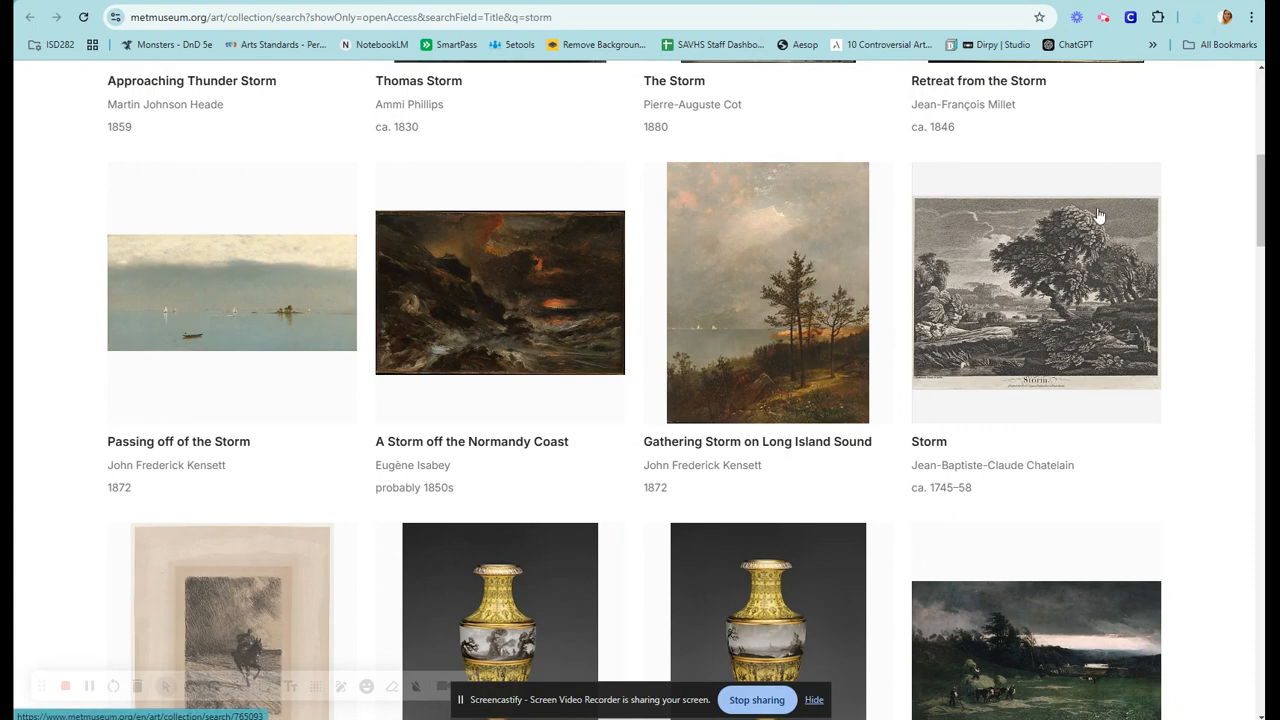
pyautogui.scroll(4, 600, 280)
pyautogui.scroll(2, 663, 268)
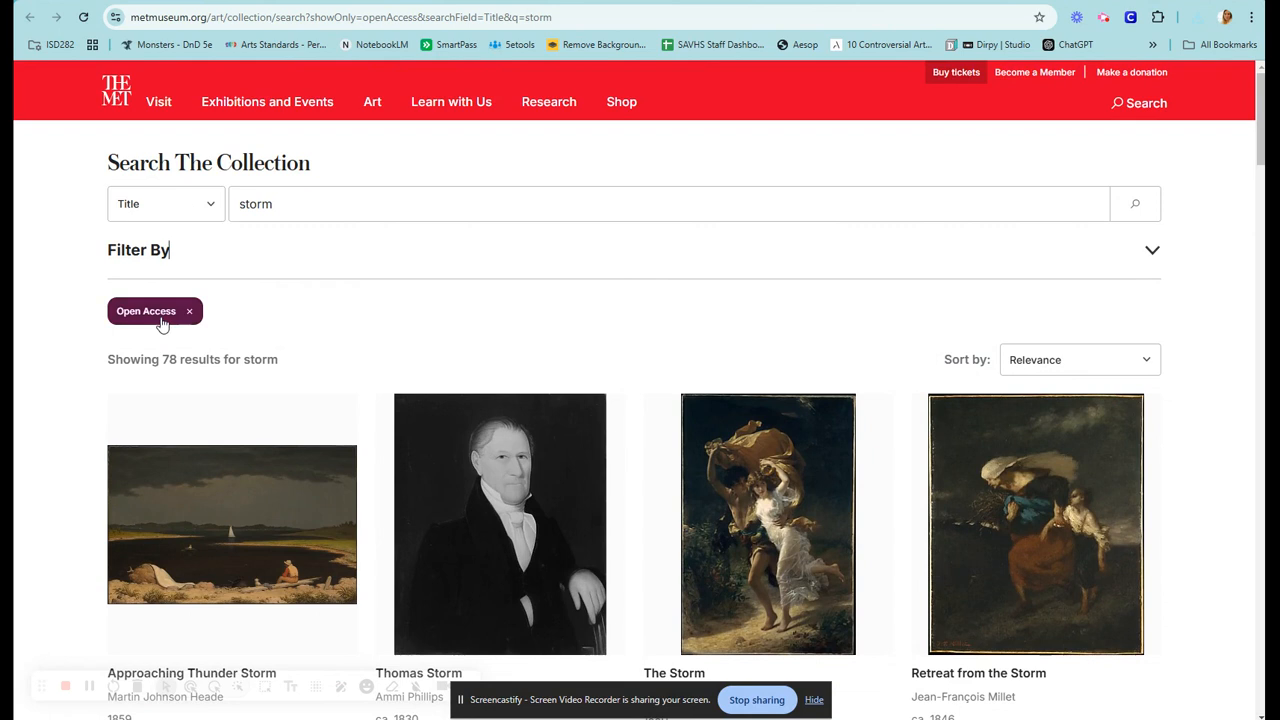
pyautogui.click(184, 214)
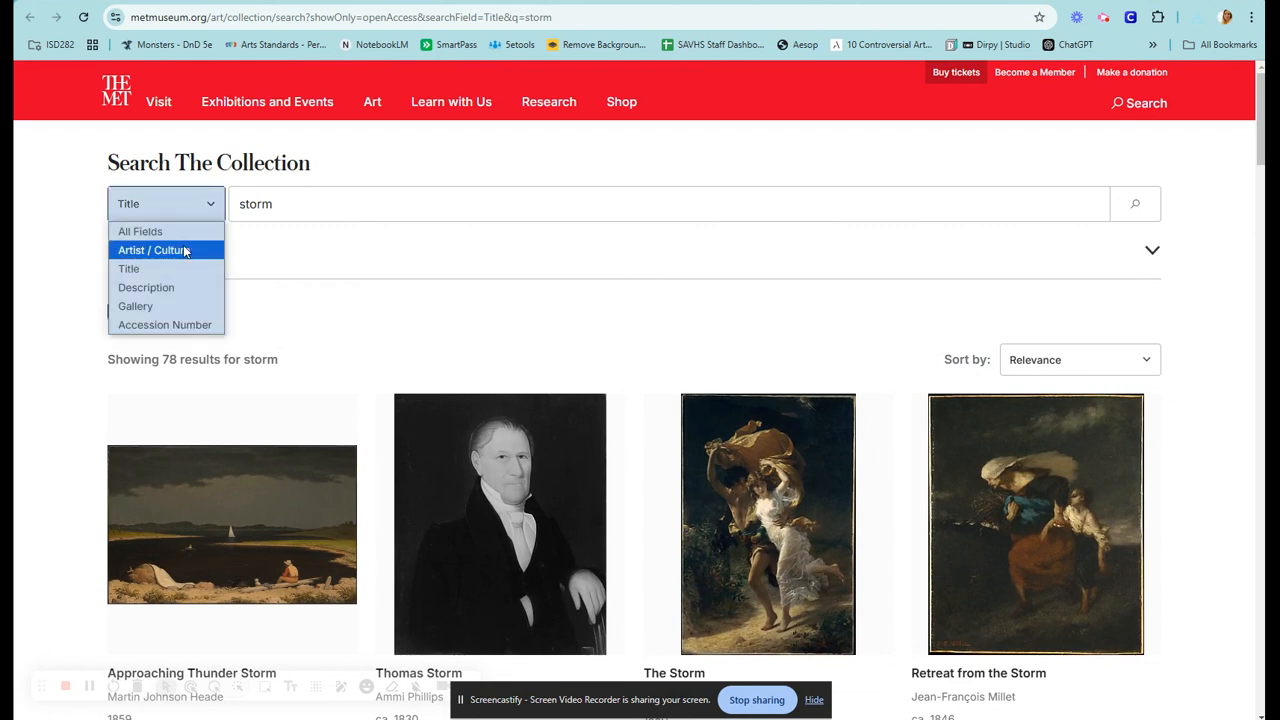
pyautogui.click(160, 247)
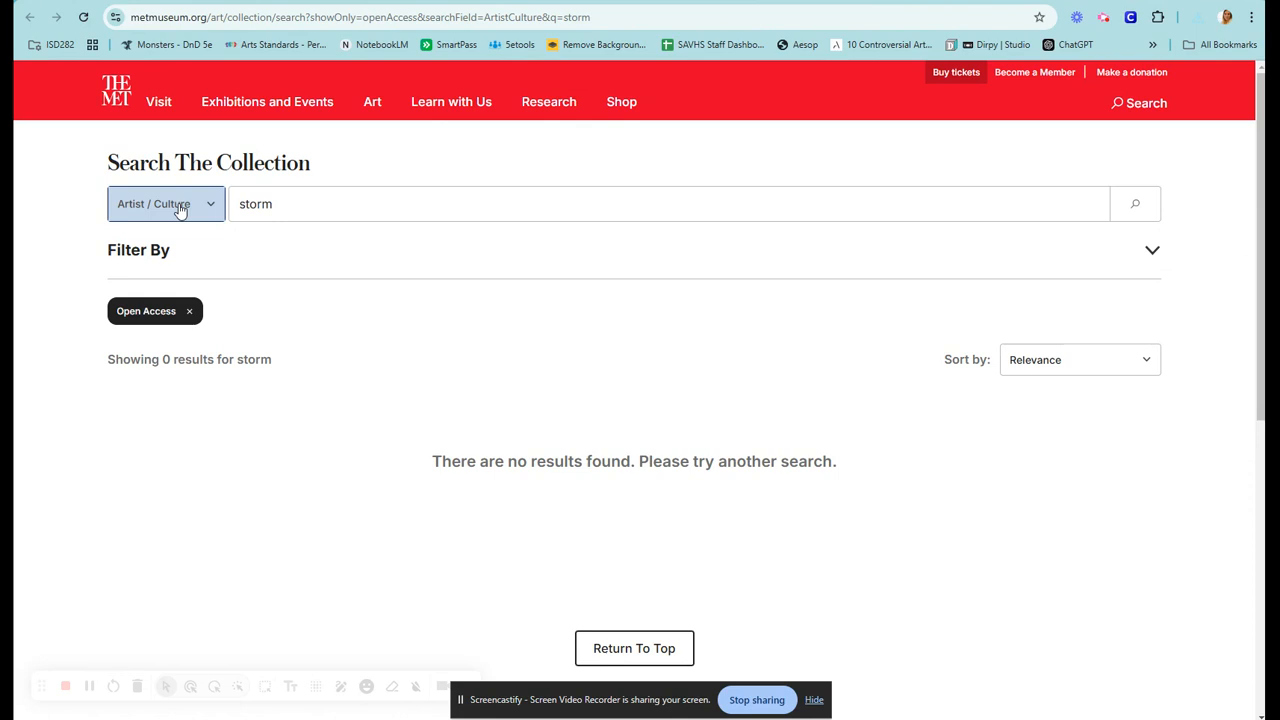
pyautogui.click(180, 211)
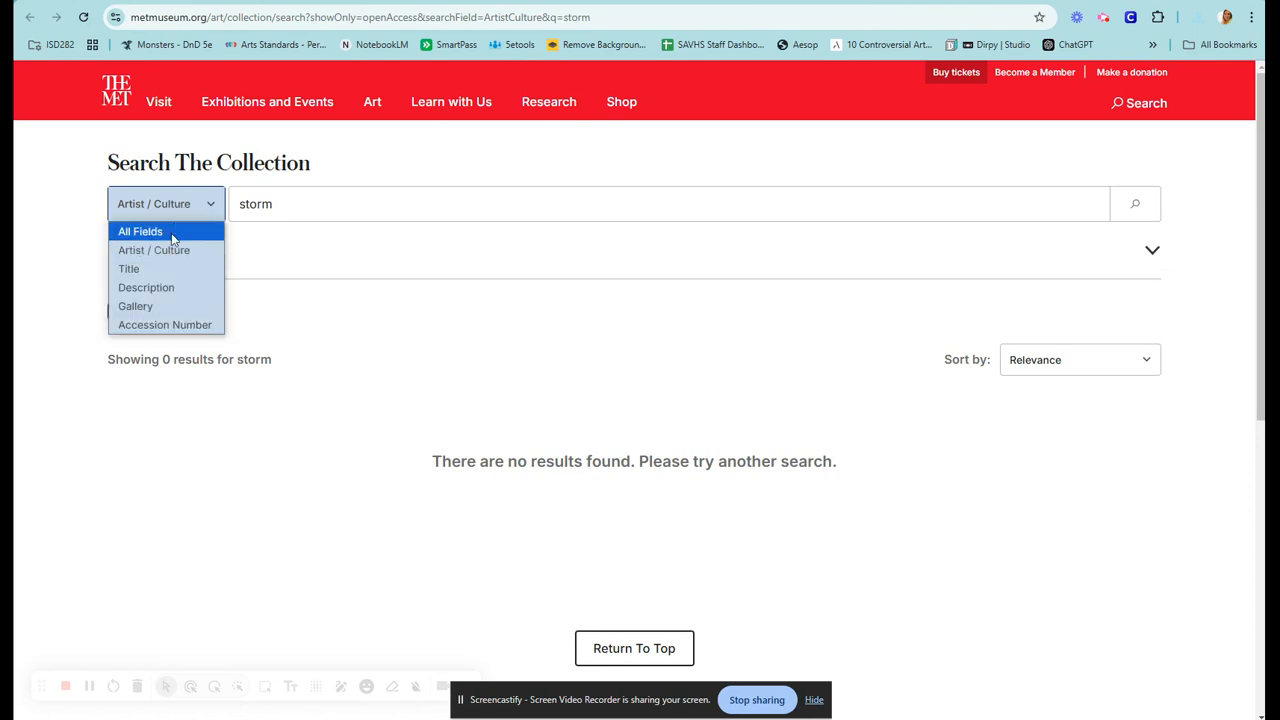
pyautogui.click(155, 288)
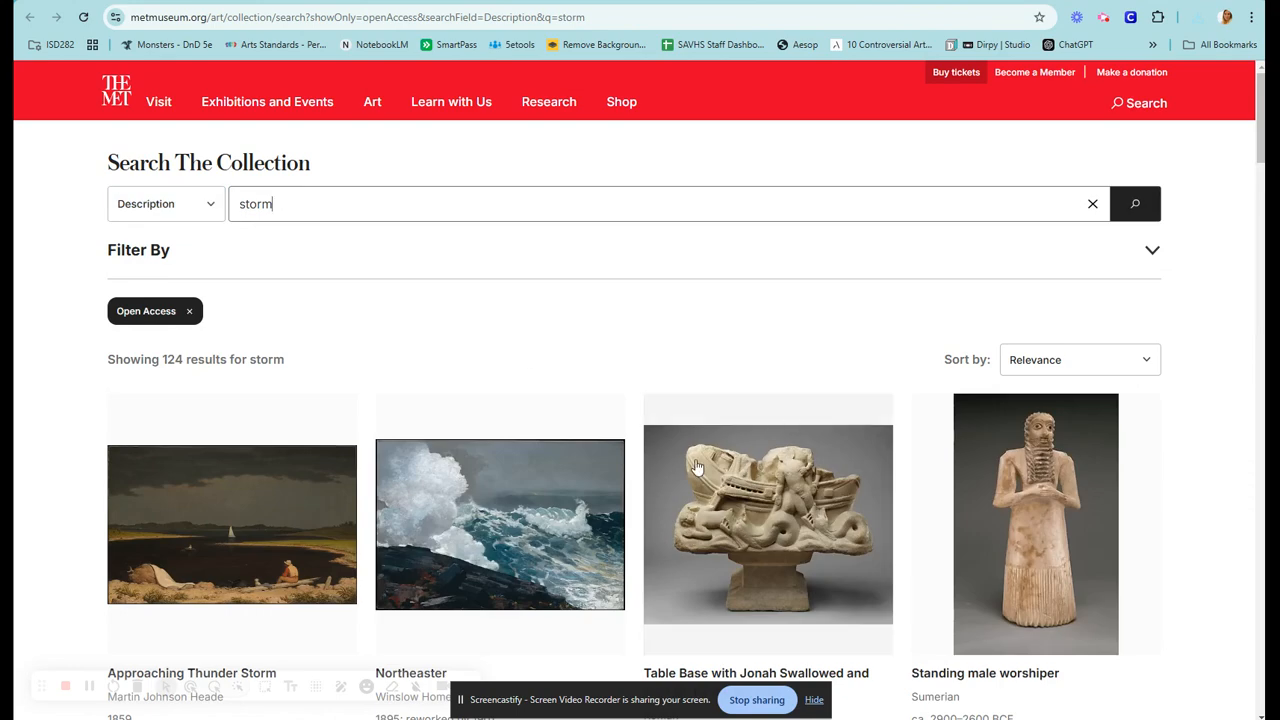
# Browse the storm results, open Winslow Homer's Northeaster, and open its full-size downloadable image.
pyautogui.scroll(-2, 369, 399)
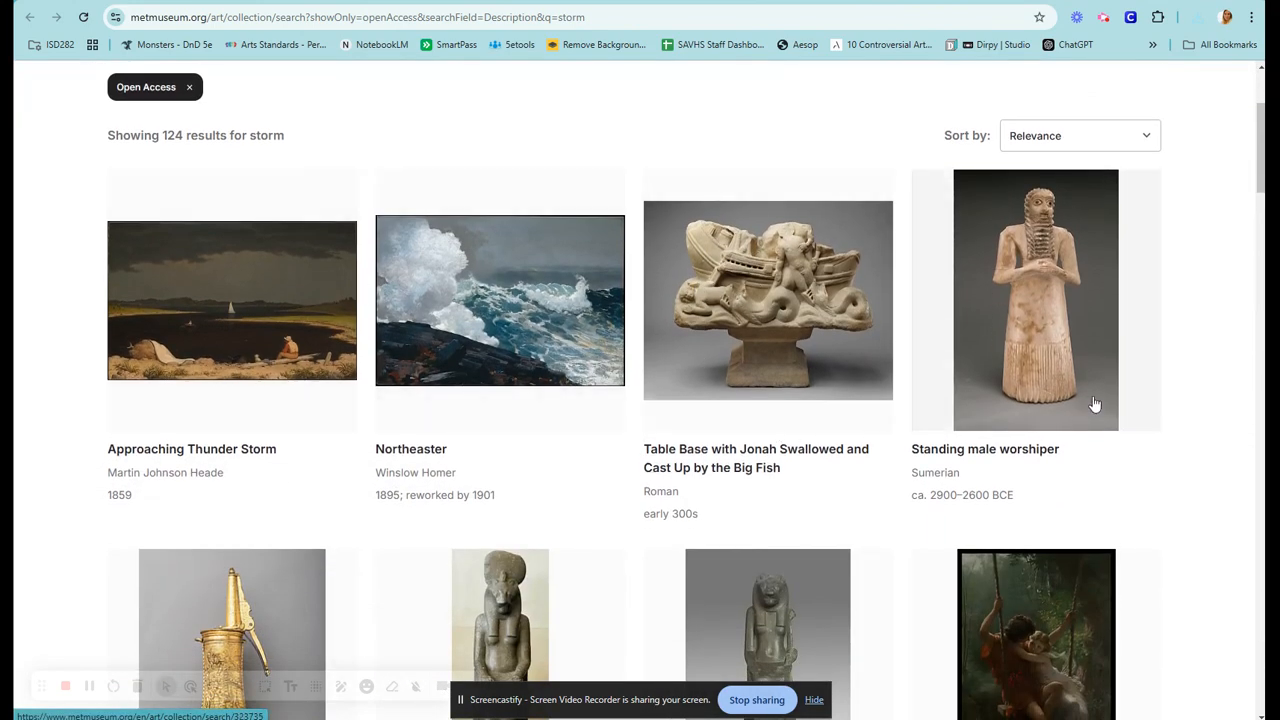
pyautogui.scroll(-1, 1075, 407)
pyautogui.scroll(-1, 1075, 407)
pyautogui.scroll(3, 771, 449)
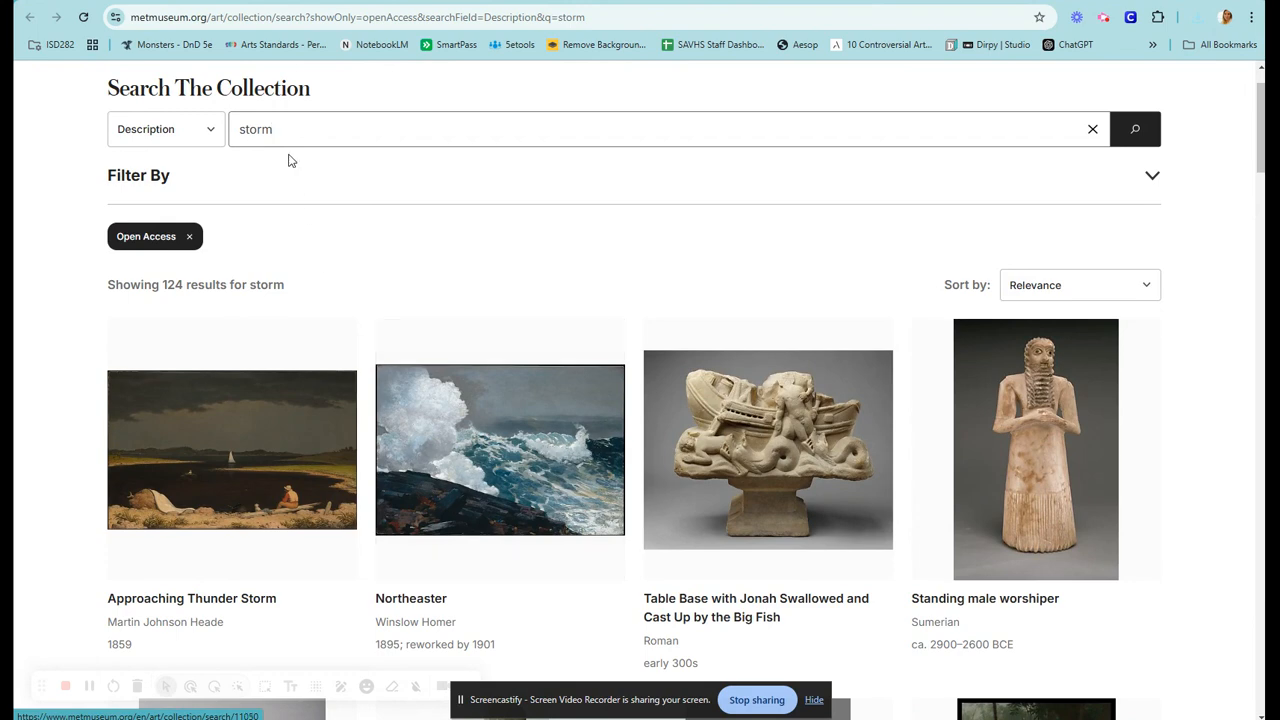
pyautogui.click(480, 433)
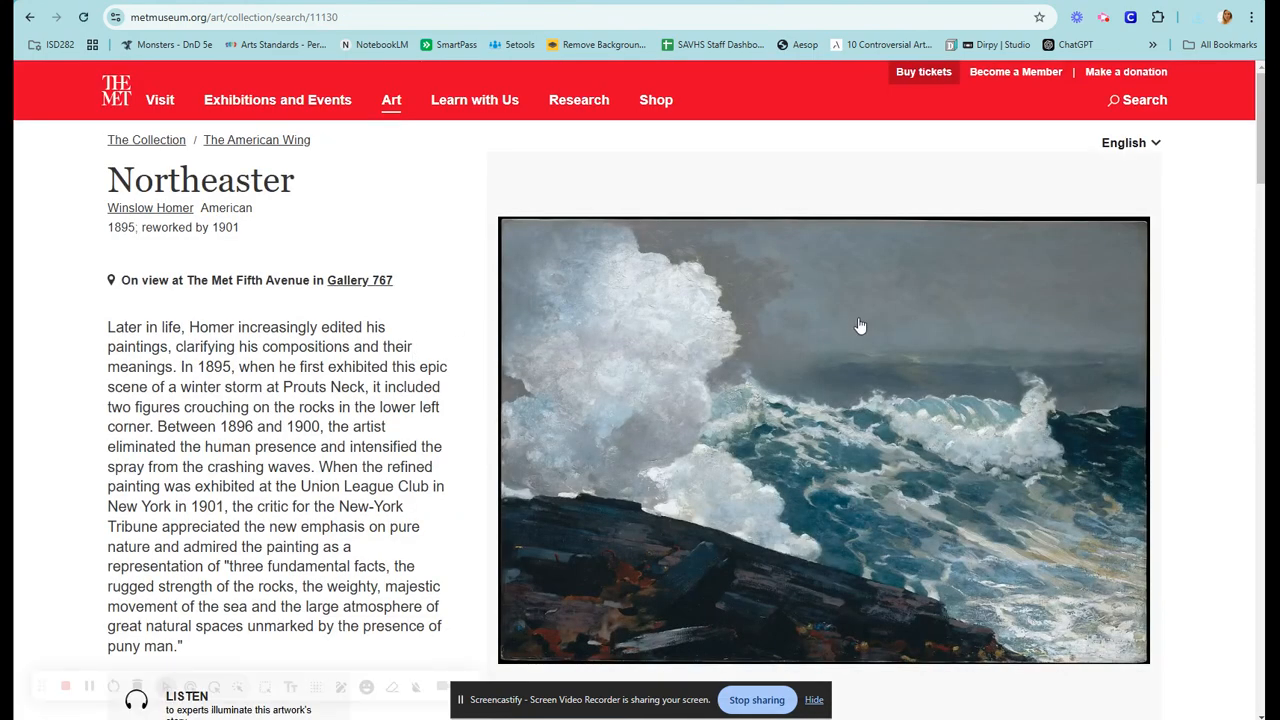
pyautogui.scroll(-2, 1064, 362)
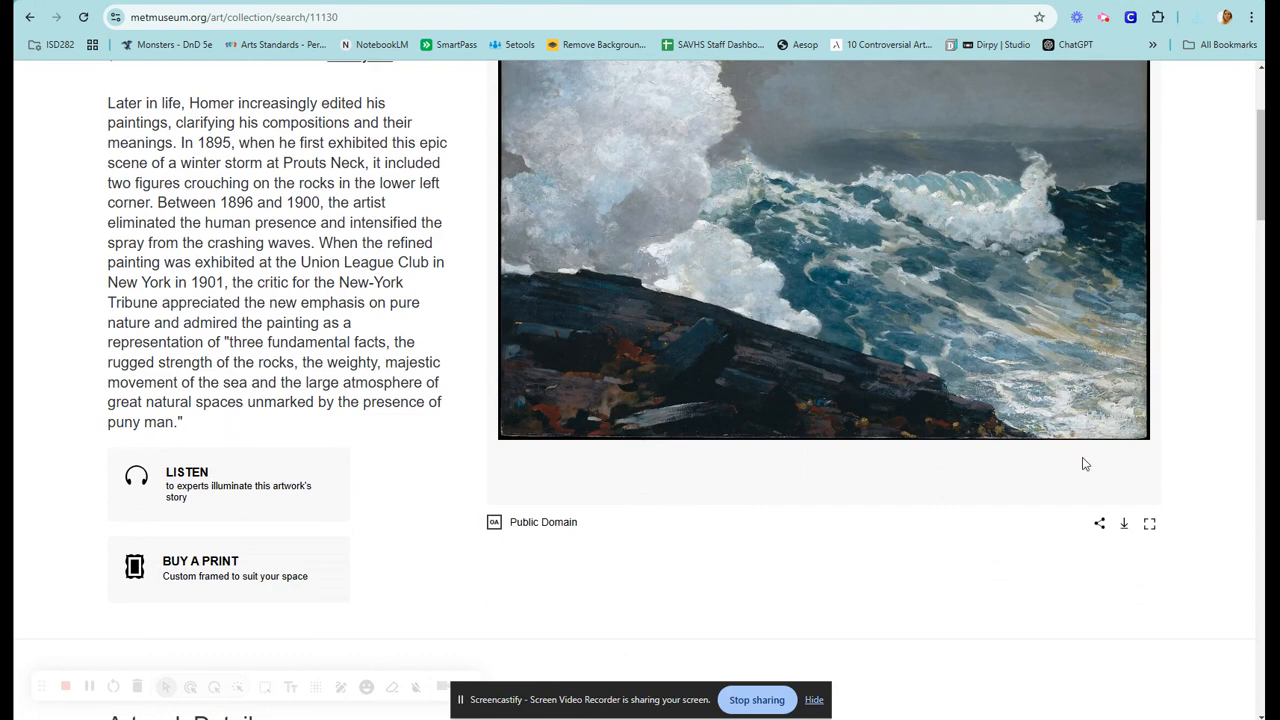
pyautogui.click(1124, 523)
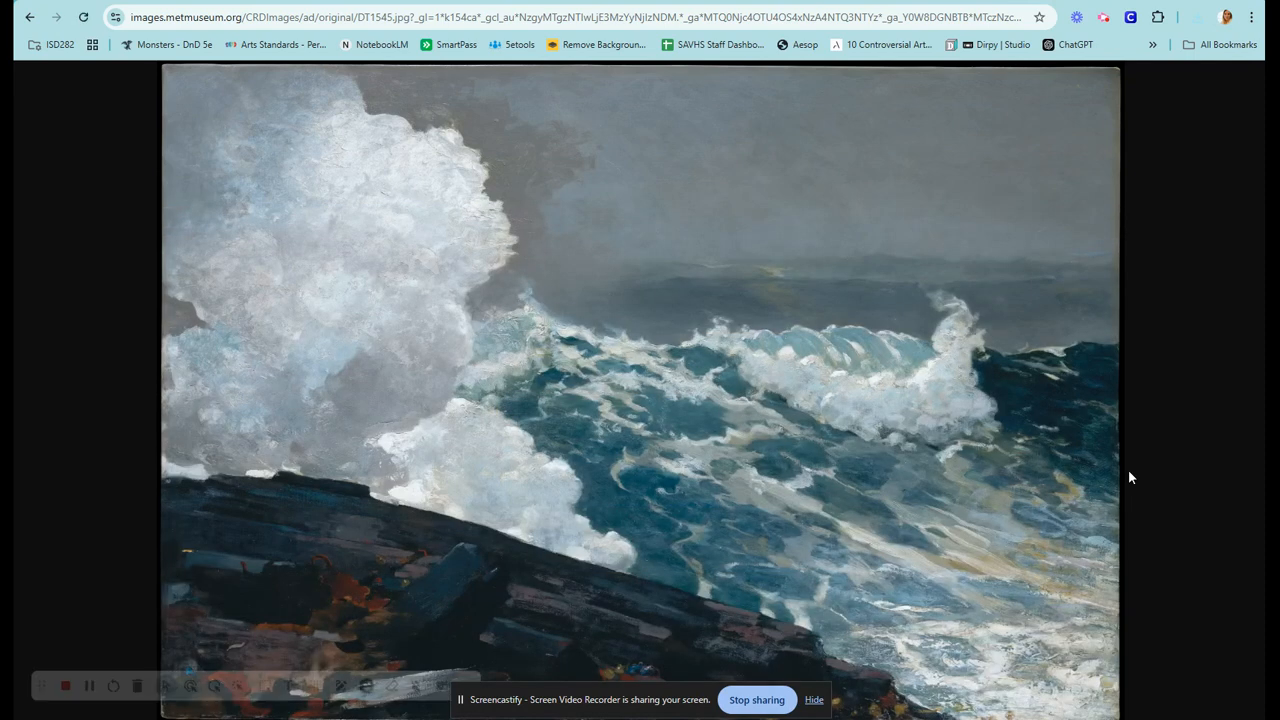
# Save the full-size Northeaster image to the desktop and return to its artwork page.
pyautogui.moveTo(1133, 0); pyautogui.dragTo(1022, 12)
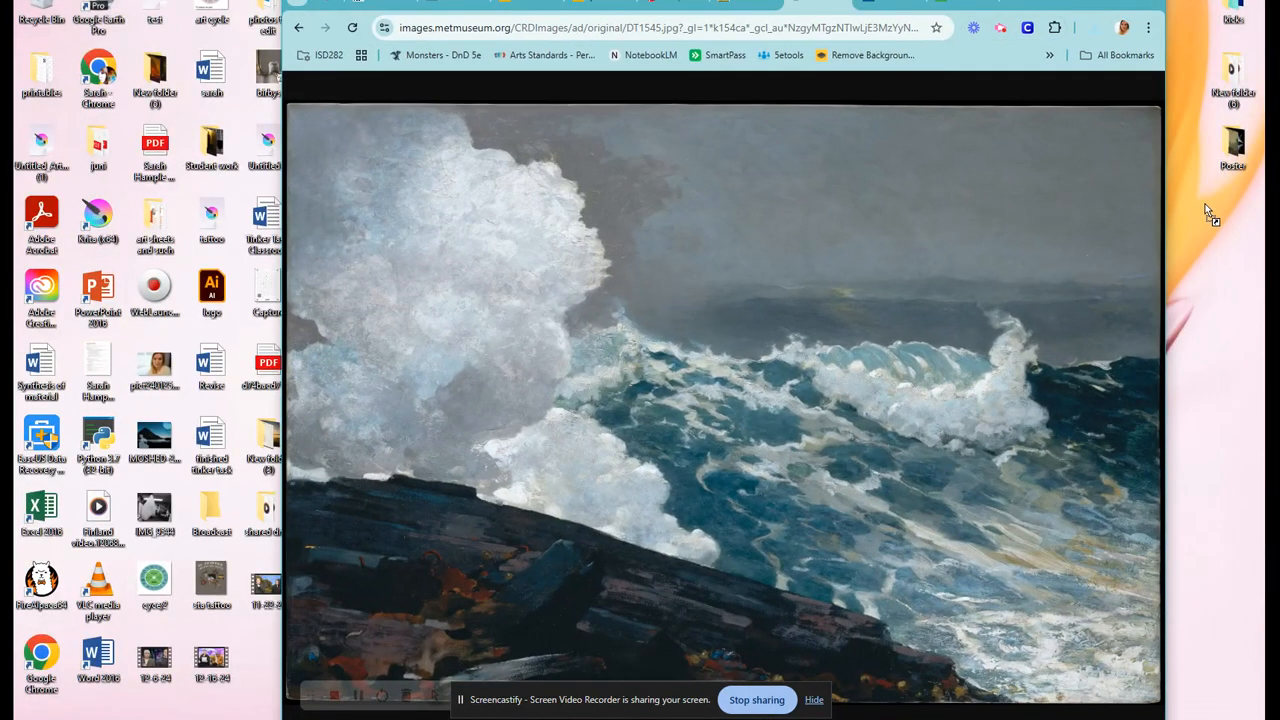
pyautogui.moveTo(1207, 213); pyautogui.dragTo(1210, 215)
pyautogui.doubleClick(1119, 1)
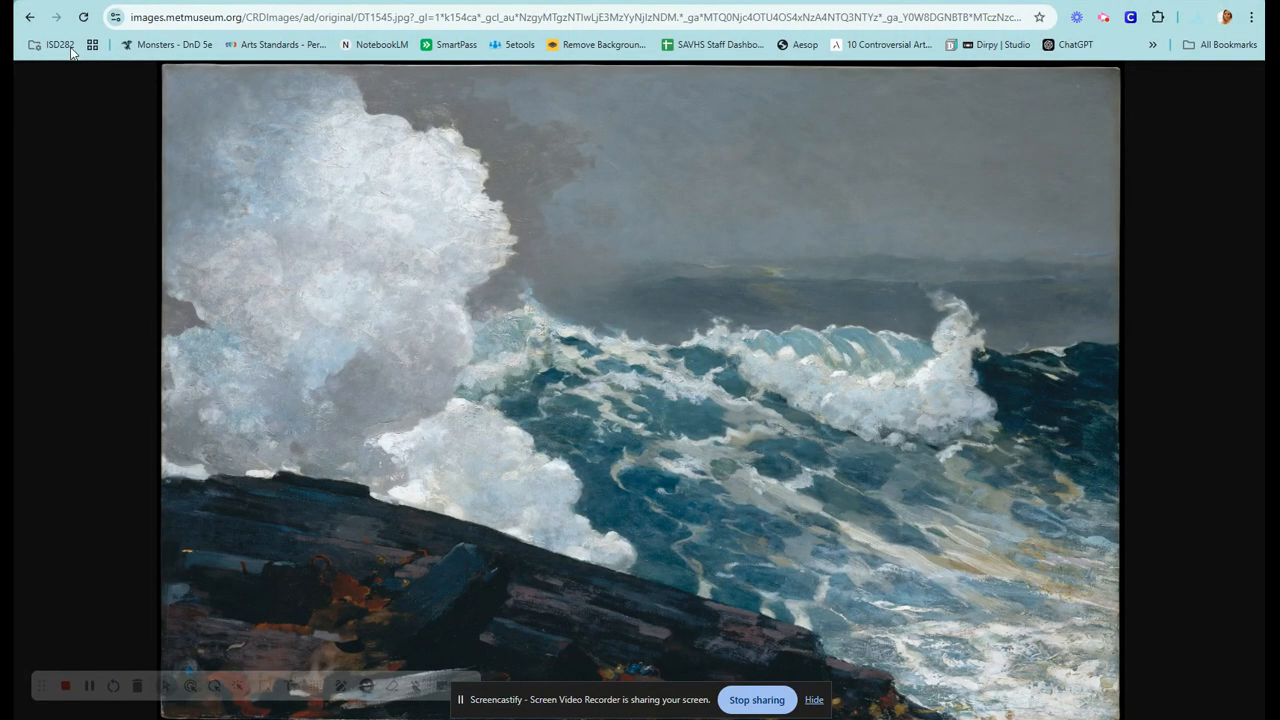
pyautogui.click(30, 22)
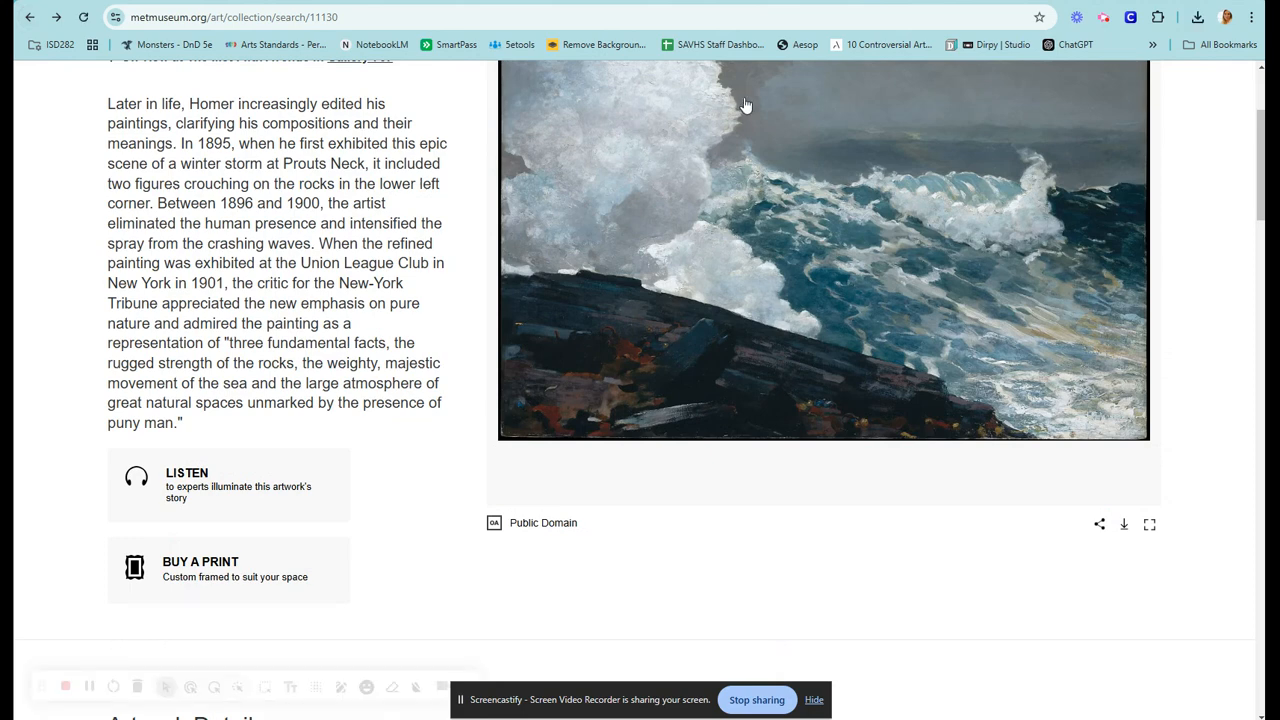
# Switch to the 1001 Free Fonts gothic page, download the Pindunk font, and open pindunk.zip.
pyautogui.click(705, 2)
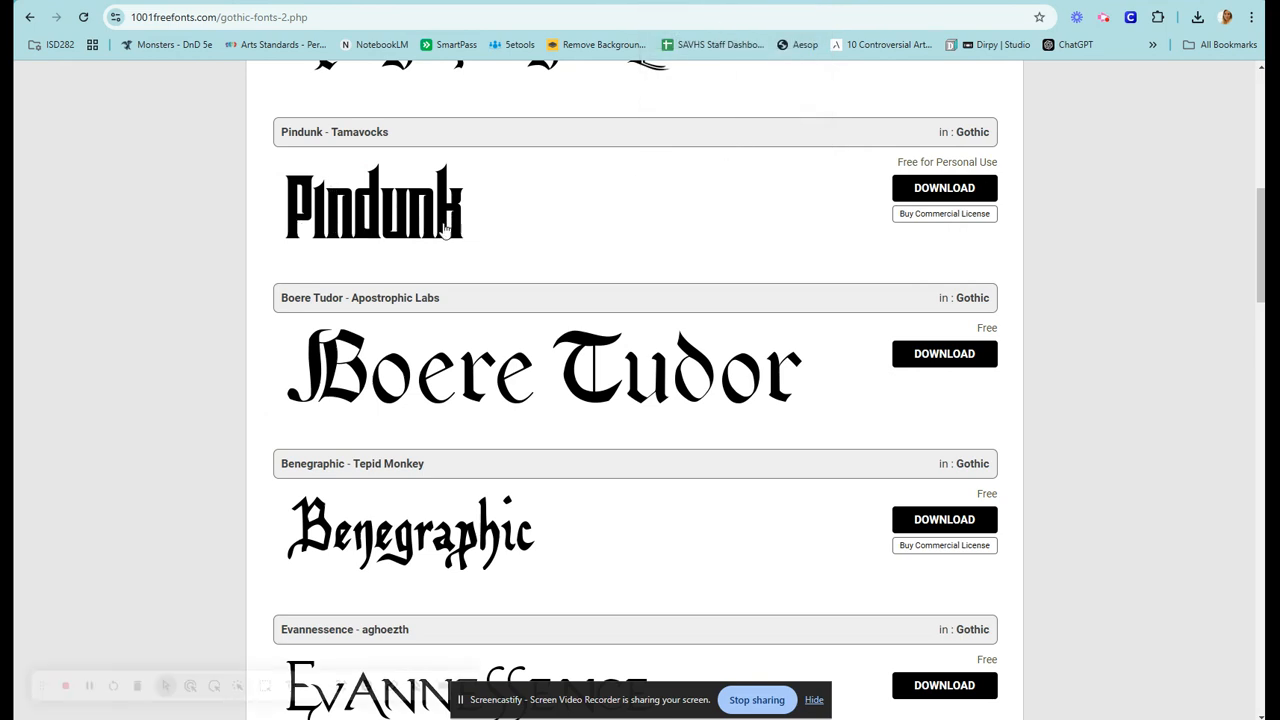
pyautogui.click(940, 195)
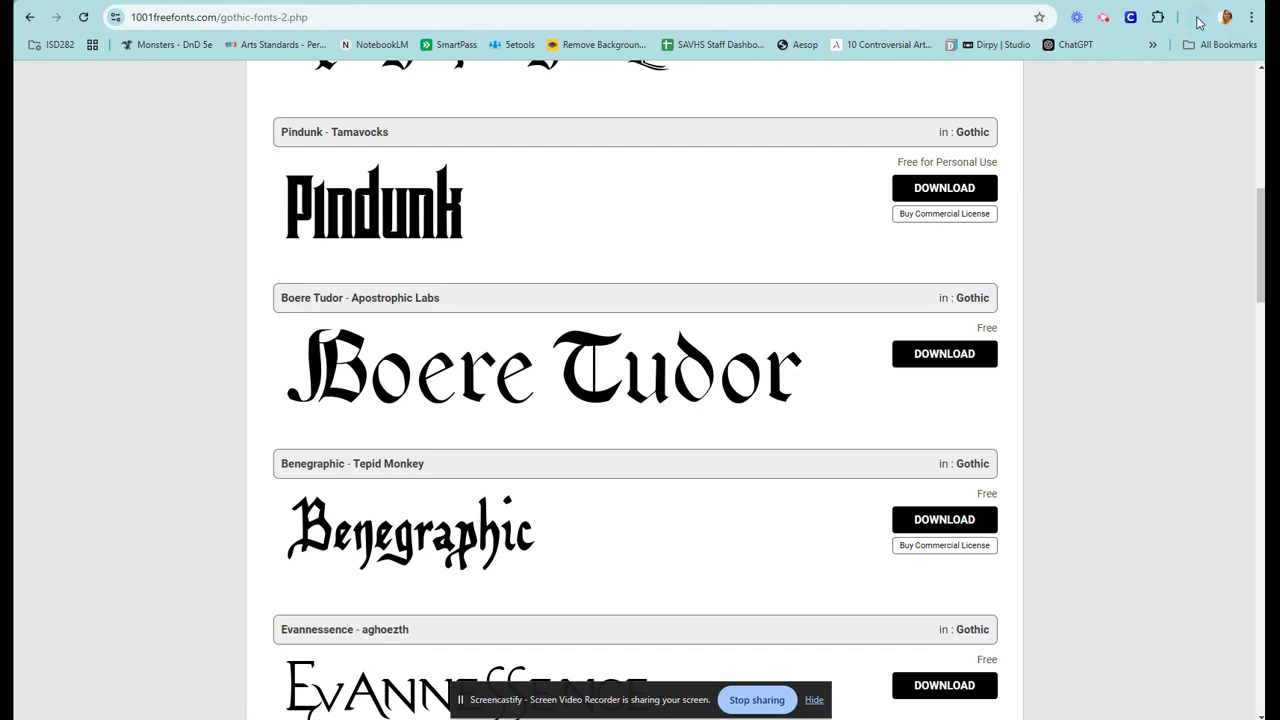
pyautogui.click(1199, 20)
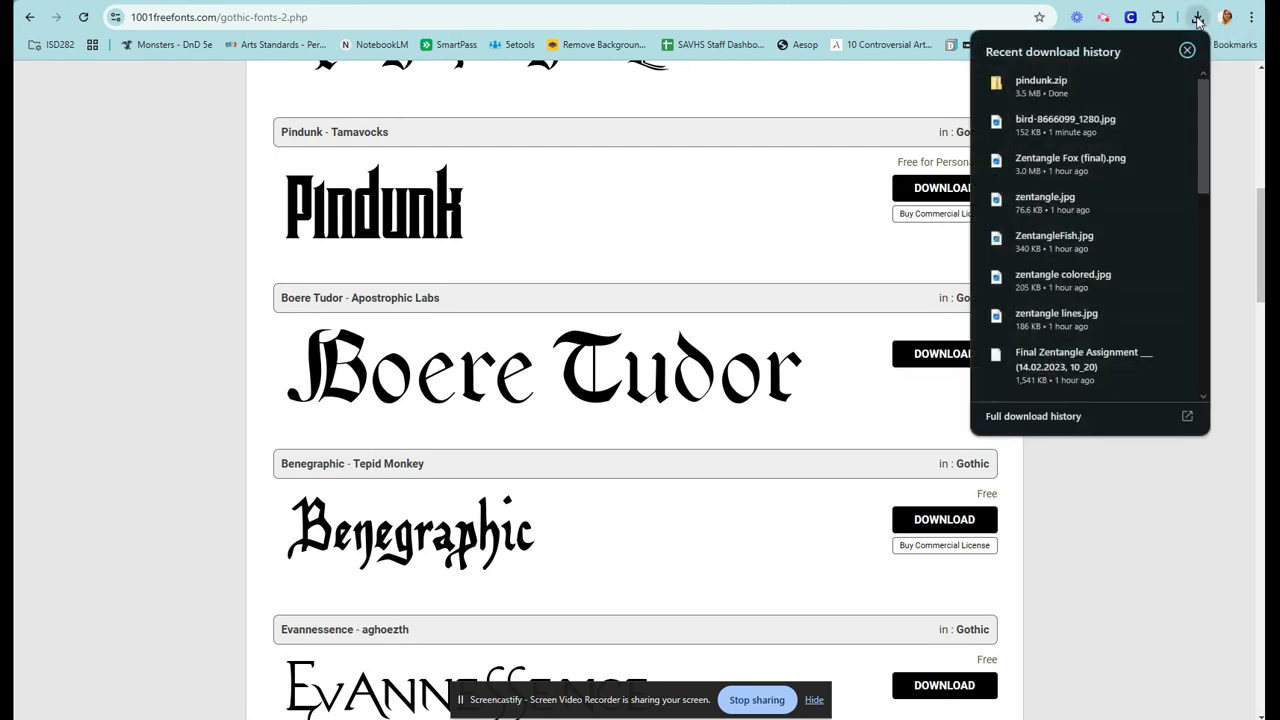
pyautogui.click(1047, 84)
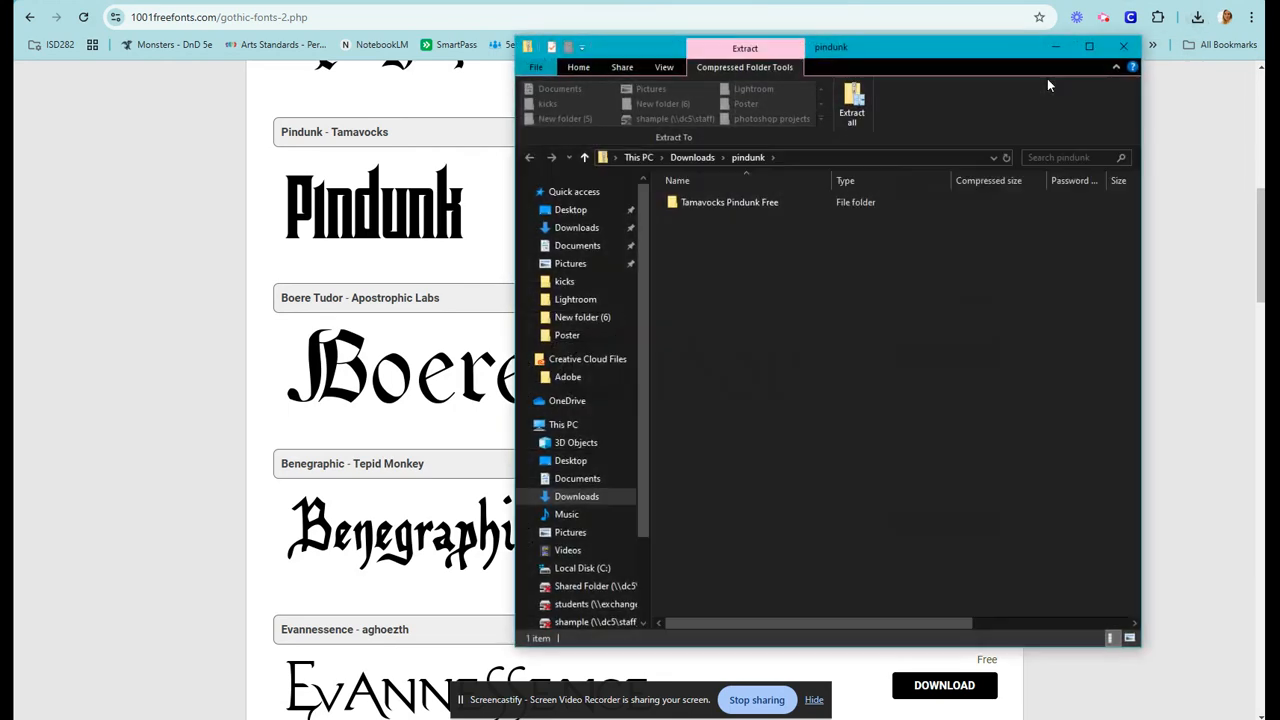
# Install the OpenType version of Pindunk-Regular-Free from the Tamavocks Pindunk Free folder and close the font preview.
pyautogui.doubleClick(711, 203)
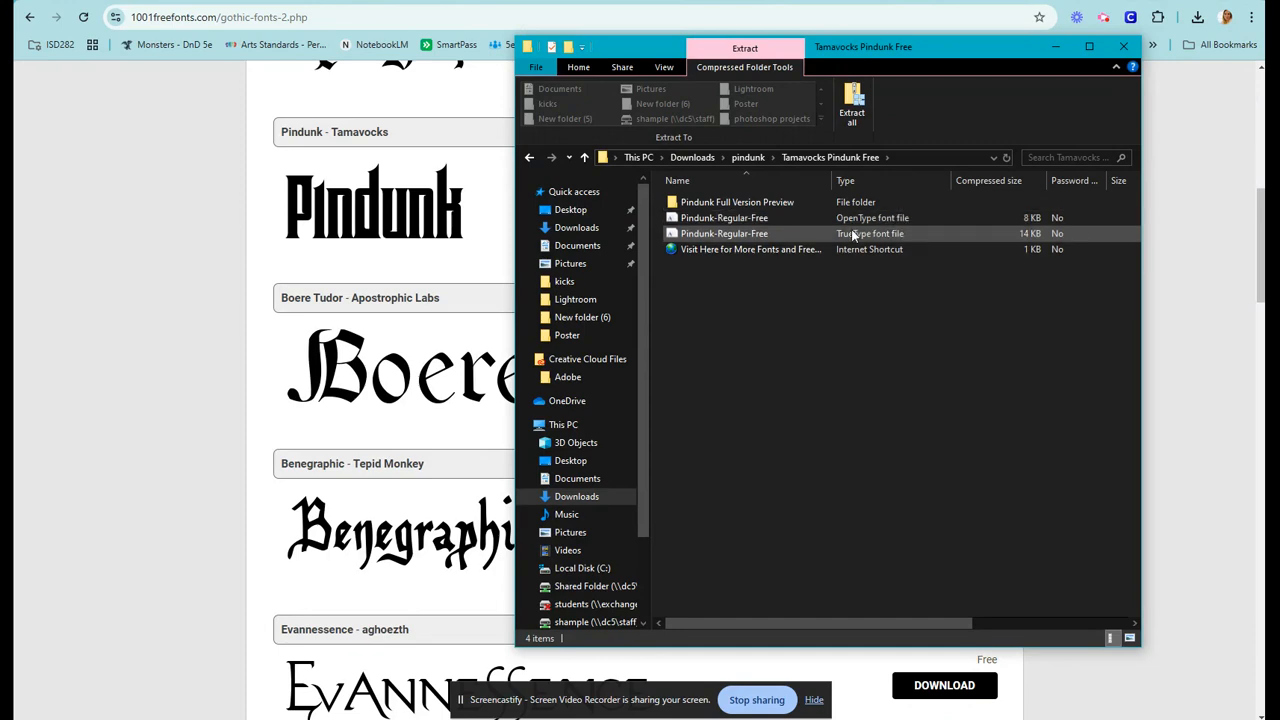
pyautogui.doubleClick(706, 219)
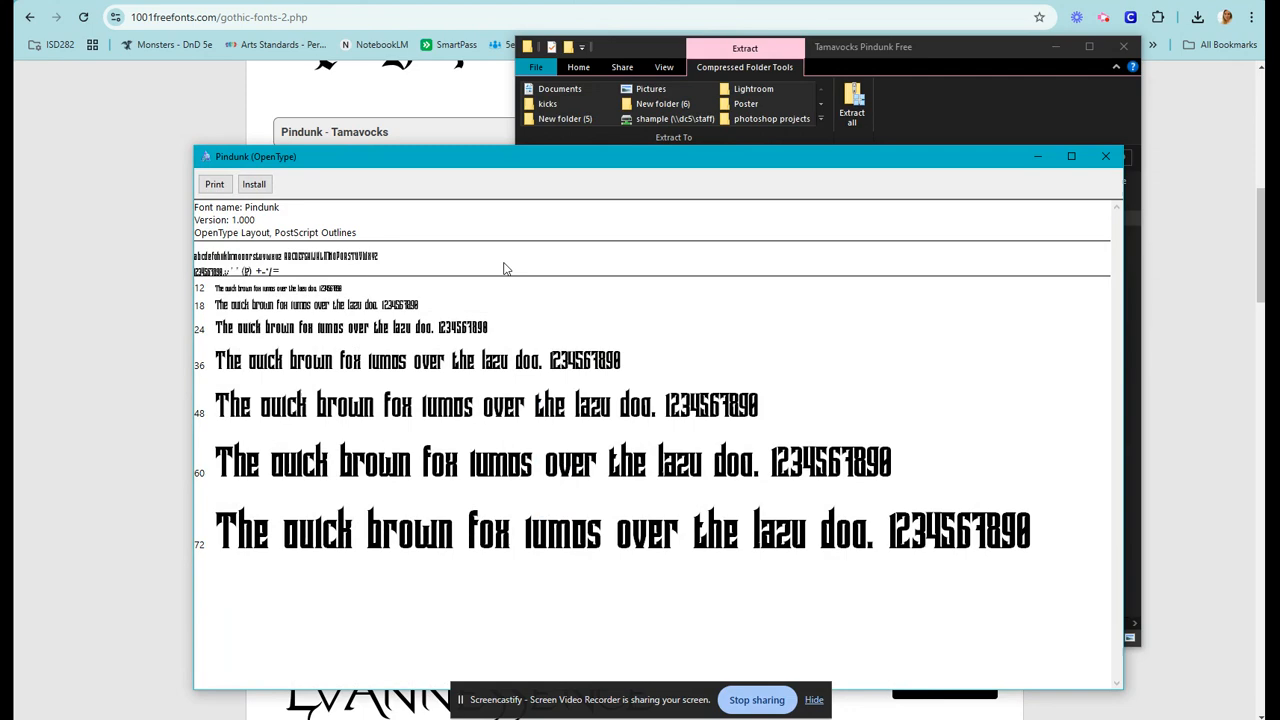
pyautogui.click(252, 186)
pyautogui.click(1104, 156)
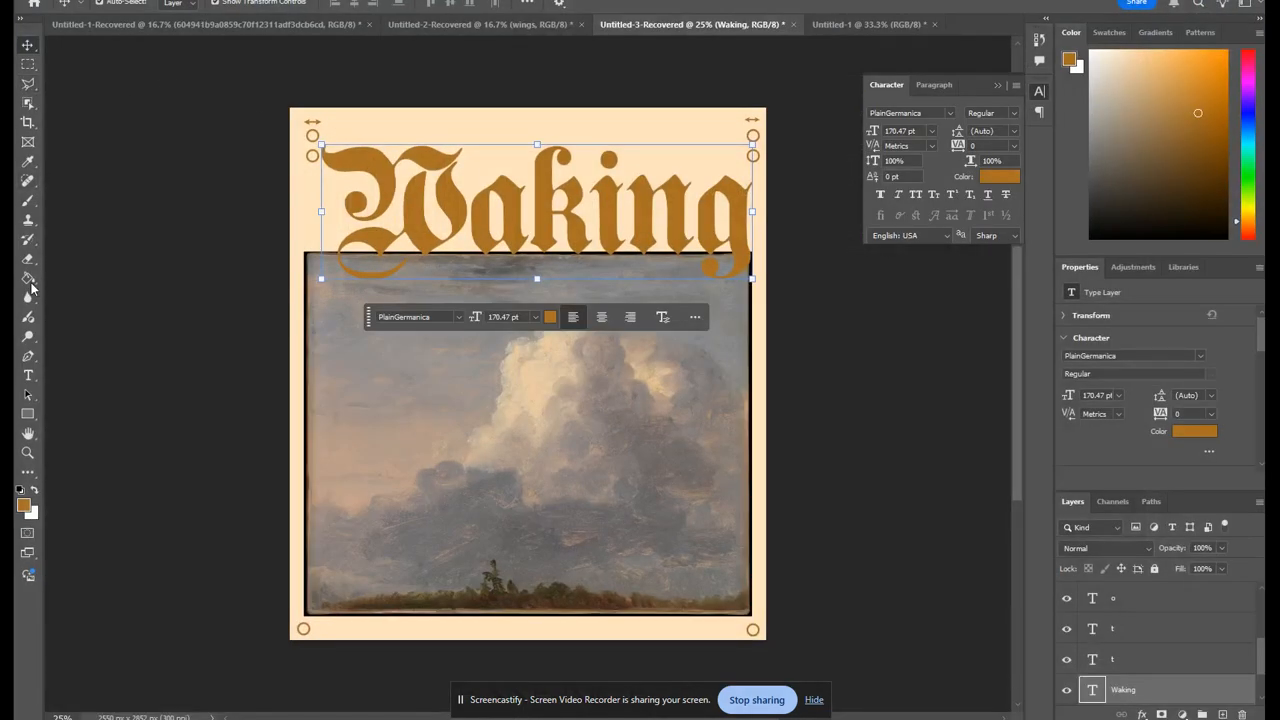
# In Photoshop, add a placeholder text line over the cloud painting and set its font to Pindunk Regular.
pyautogui.click(28, 375)
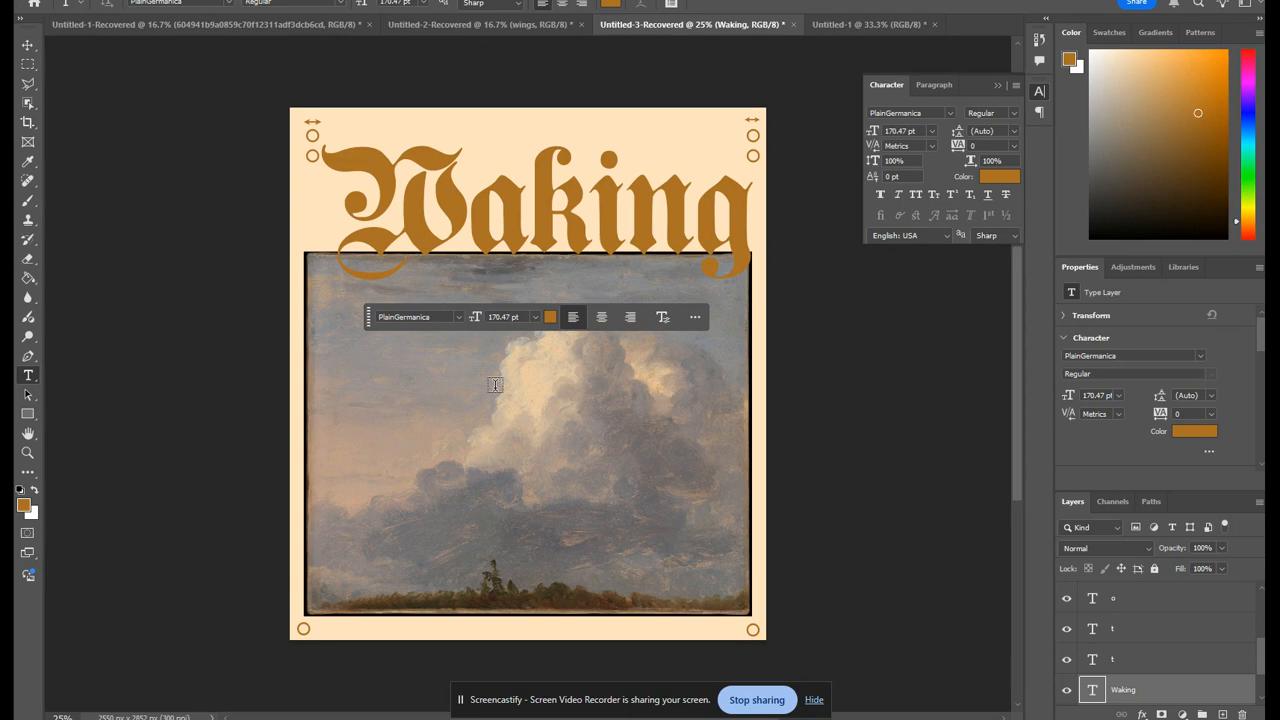
pyautogui.click(494, 385)
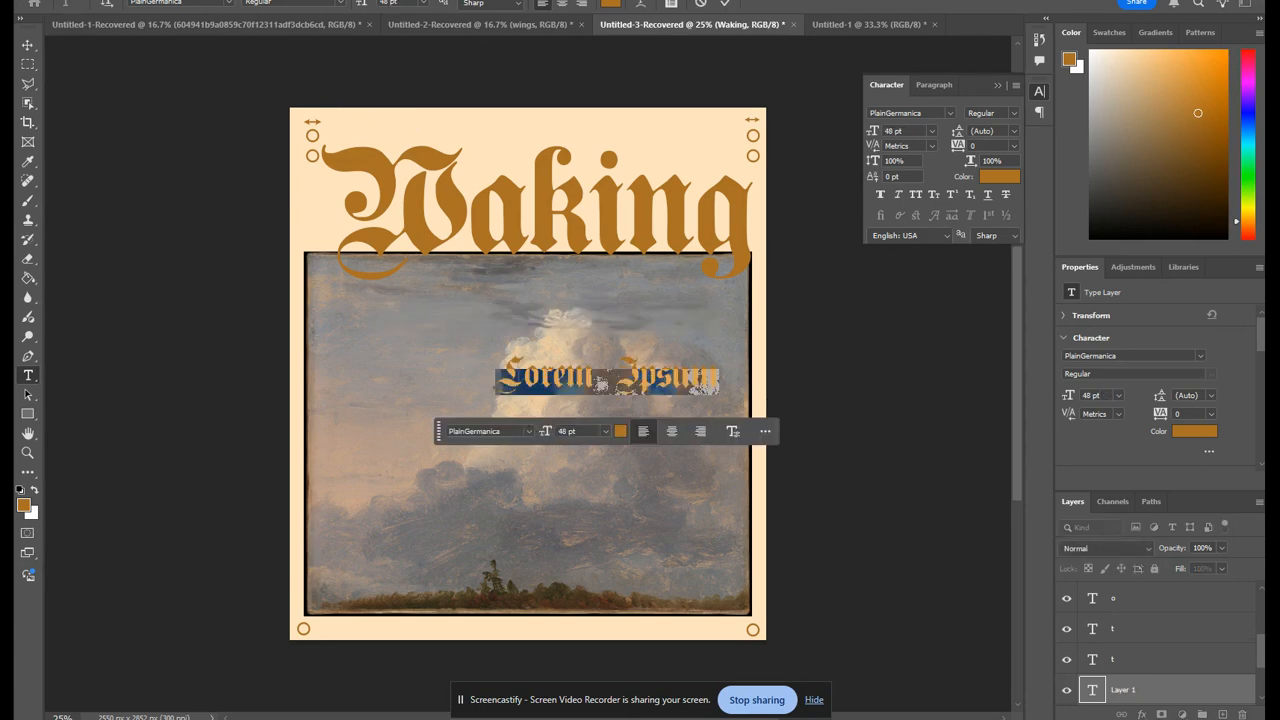
pyautogui.click(228, 4)
pyautogui.press('Down')
pyautogui.press('Down')
pyautogui.press('Down')
pyautogui.press('Down')
pyautogui.press('Down')
pyautogui.press('Down')
pyautogui.press('Down')
pyautogui.press('Down')
pyautogui.press('Down')
pyautogui.press('Down')
pyautogui.press('Down')
pyautogui.press('Down')
pyautogui.press('Down')
pyautogui.press('Down')
pyautogui.press('Down')
pyautogui.press('Down')
pyautogui.press('Down')
pyautogui.press('Down')
pyautogui.press('Down')
pyautogui.press('Down')
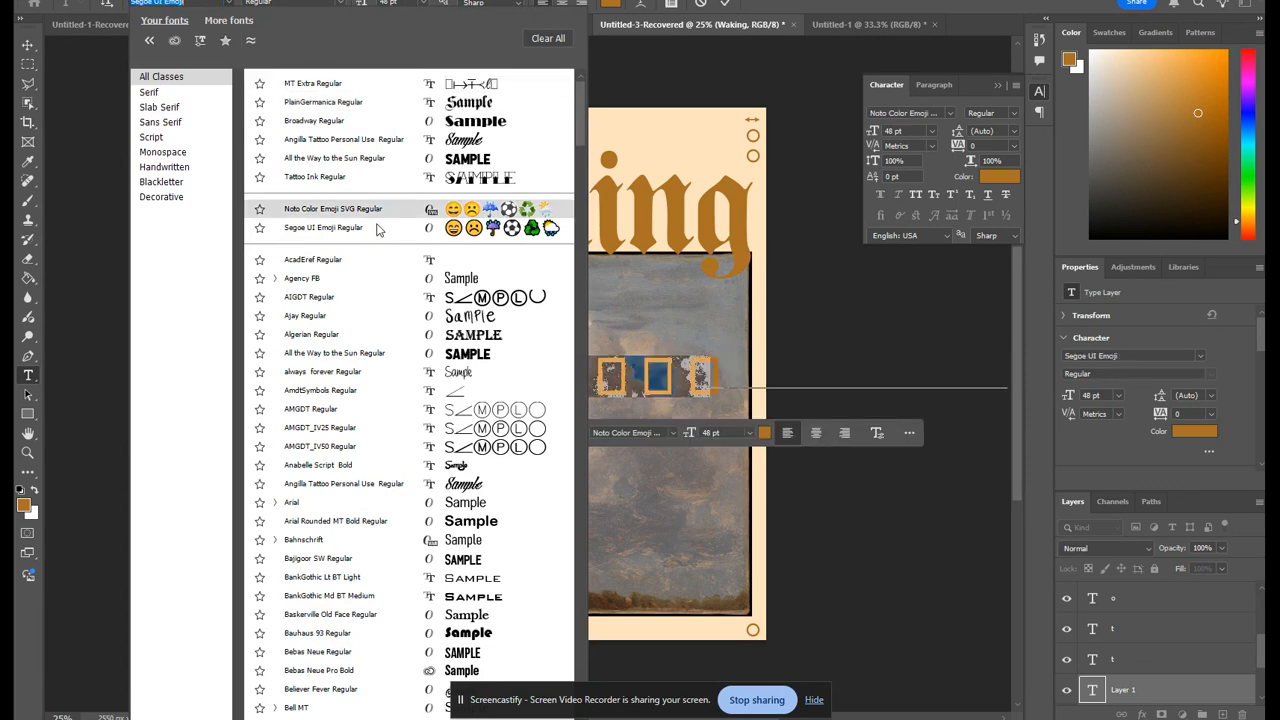
pyautogui.press('Down')
pyautogui.press('Down')
pyautogui.press('Down')
pyautogui.press('Down')
pyautogui.press('Down')
pyautogui.press('Down')
pyautogui.press('Down')
pyautogui.press('Down')
pyautogui.press('Down')
pyautogui.press('Down')
pyautogui.press('Down')
pyautogui.press('Down')
pyautogui.press('Down')
pyautogui.press('Down')
pyautogui.press('Down')
pyautogui.press('Down')
pyautogui.press('Down')
pyautogui.press('Down')
pyautogui.press('Down')
pyautogui.press('Down')
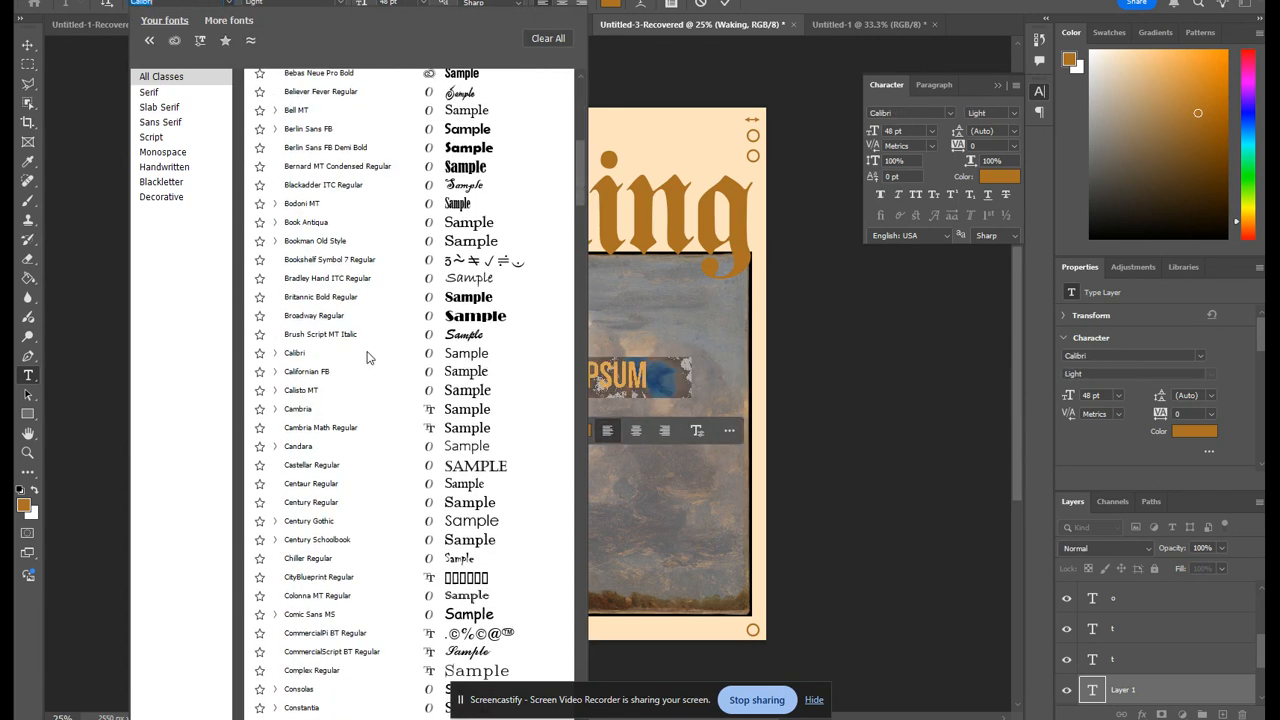
pyautogui.press('Down')
pyautogui.press('Down')
pyautogui.press('Down')
pyautogui.press('Down')
pyautogui.press('Down')
pyautogui.press('Down')
pyautogui.press('Down')
pyautogui.press('Down')
pyautogui.press('Down')
pyautogui.press('Down')
pyautogui.press('Down')
pyautogui.press('Down')
pyautogui.press('Down')
pyautogui.press('Down')
pyautogui.press('Down')
pyautogui.press('Down')
pyautogui.press('Down')
pyautogui.press('Down')
pyautogui.press('Down')
pyautogui.press('Down')
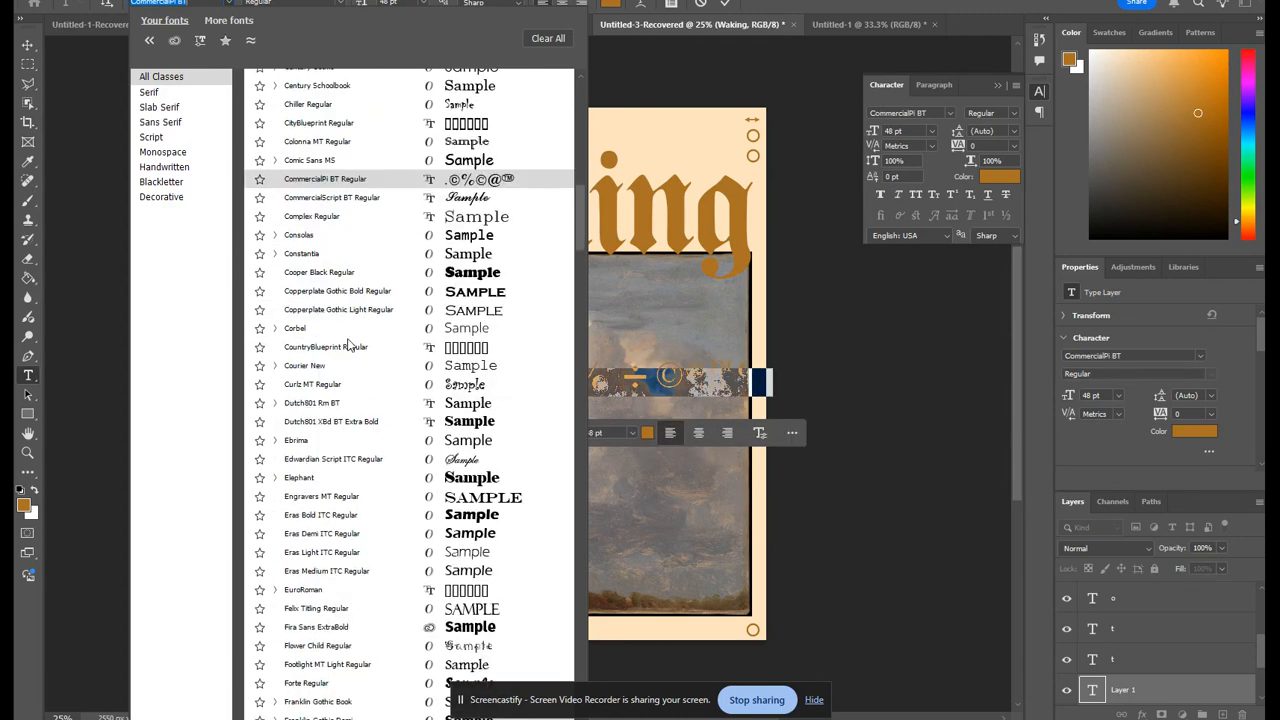
pyautogui.press('Down')
pyautogui.press('Down')
pyautogui.press('Down')
pyautogui.press('Down')
pyautogui.press('Down')
pyautogui.press('Down')
pyautogui.press('Down')
pyautogui.press('Down')
pyautogui.press('Down')
pyautogui.press('Down')
pyautogui.press('Down')
pyautogui.press('Down')
pyautogui.press('Down')
pyautogui.press('Down')
pyautogui.press('Down')
pyautogui.press('Down')
pyautogui.press('Down')
pyautogui.press('Down')
pyautogui.press('Down')
pyautogui.press('Down')
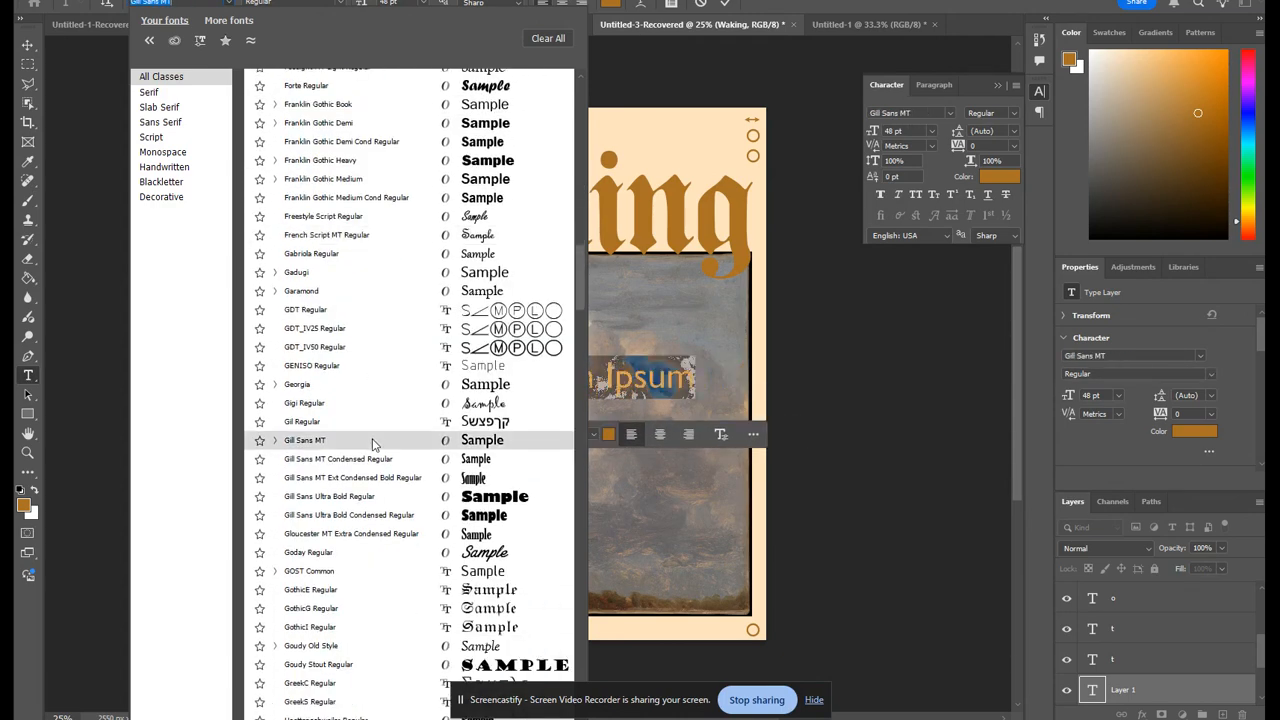
pyautogui.press('Down')
pyautogui.press('Down')
pyautogui.press('Down')
pyautogui.press('Down')
pyautogui.press('Down')
pyautogui.press('Down')
pyautogui.press('Down')
pyautogui.press('Down')
pyautogui.press('Down')
pyautogui.press('Down')
pyautogui.press('Down')
pyautogui.press('Down')
pyautogui.press('Down')
pyautogui.press('Down')
pyautogui.press('Down')
pyautogui.press('Down')
pyautogui.press('Down')
pyautogui.press('Down')
pyautogui.press('Down')
pyautogui.press('Down')
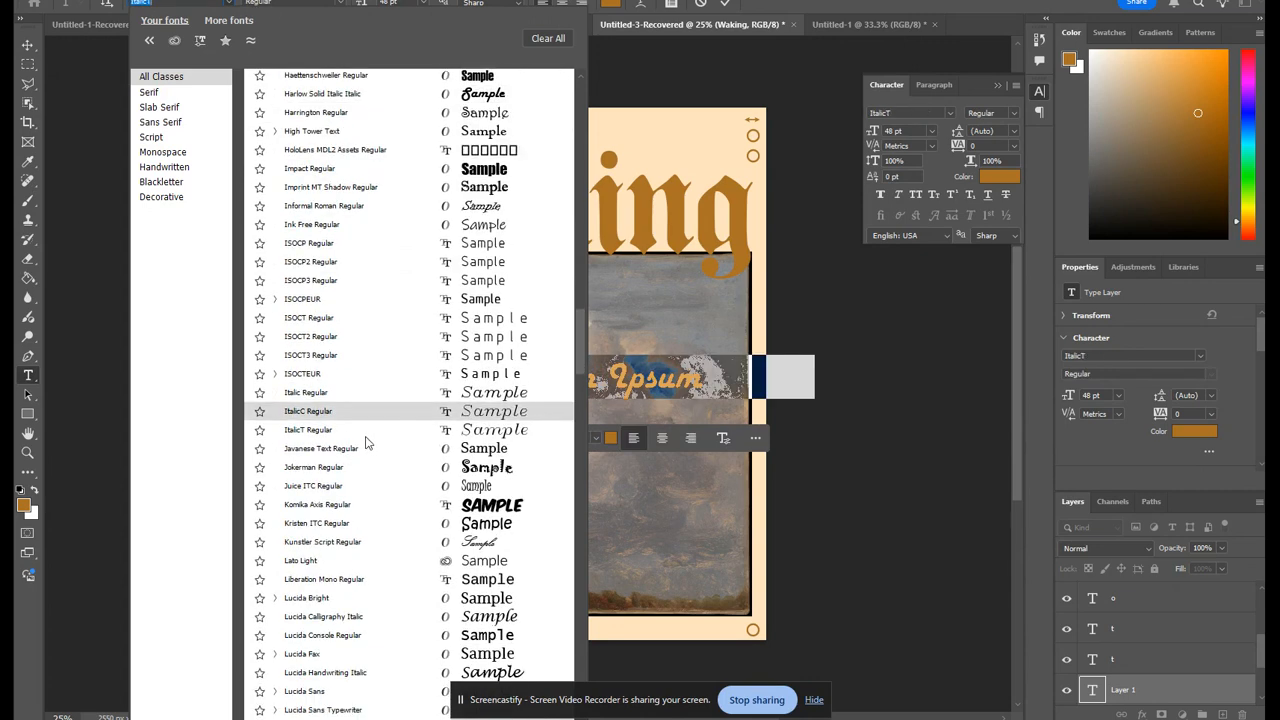
pyautogui.press('Down')
pyautogui.press('Down')
pyautogui.press('Down')
pyautogui.press('Down')
pyautogui.press('Down')
pyautogui.press('Down')
pyautogui.press('Down')
pyautogui.press('Down')
pyautogui.press('Down')
pyautogui.press('Down')
pyautogui.press('Down')
pyautogui.press('Down')
pyautogui.press('Down')
pyautogui.press('Down')
pyautogui.press('Down')
pyautogui.press('Down')
pyautogui.press('Down')
pyautogui.press('Down')
pyautogui.press('Down')
pyautogui.press('Down')
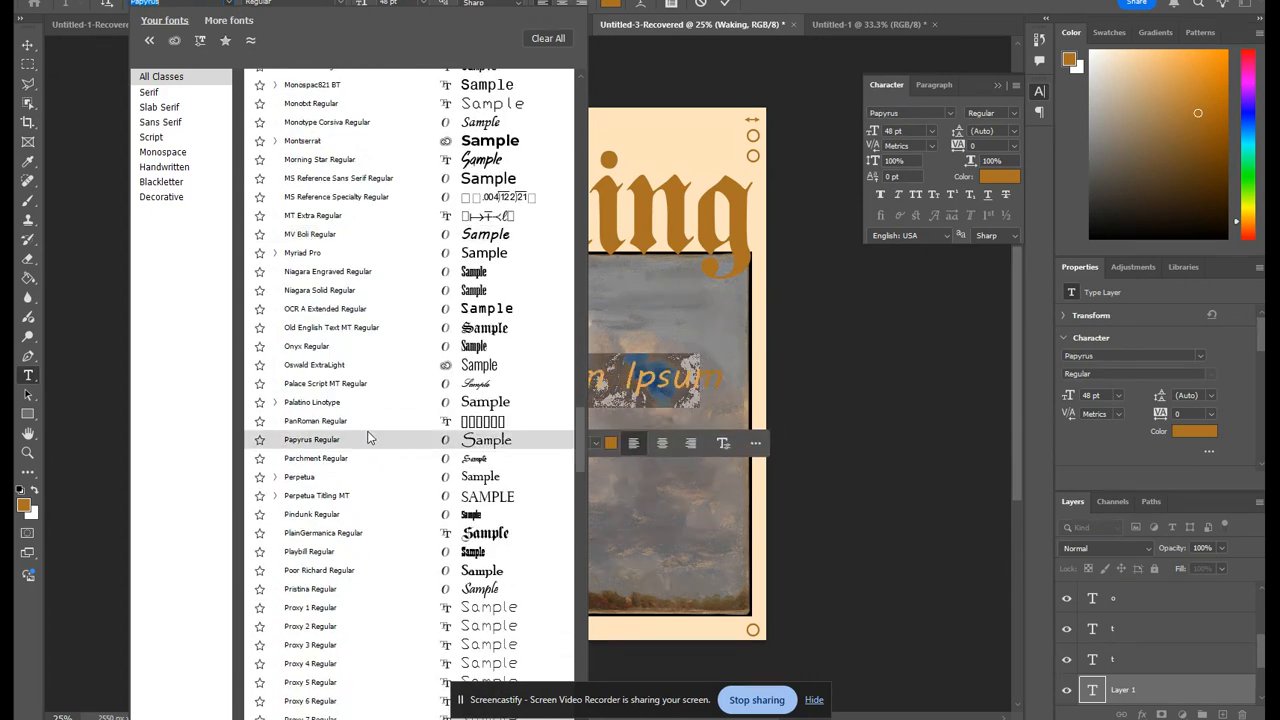
pyautogui.click(341, 519)
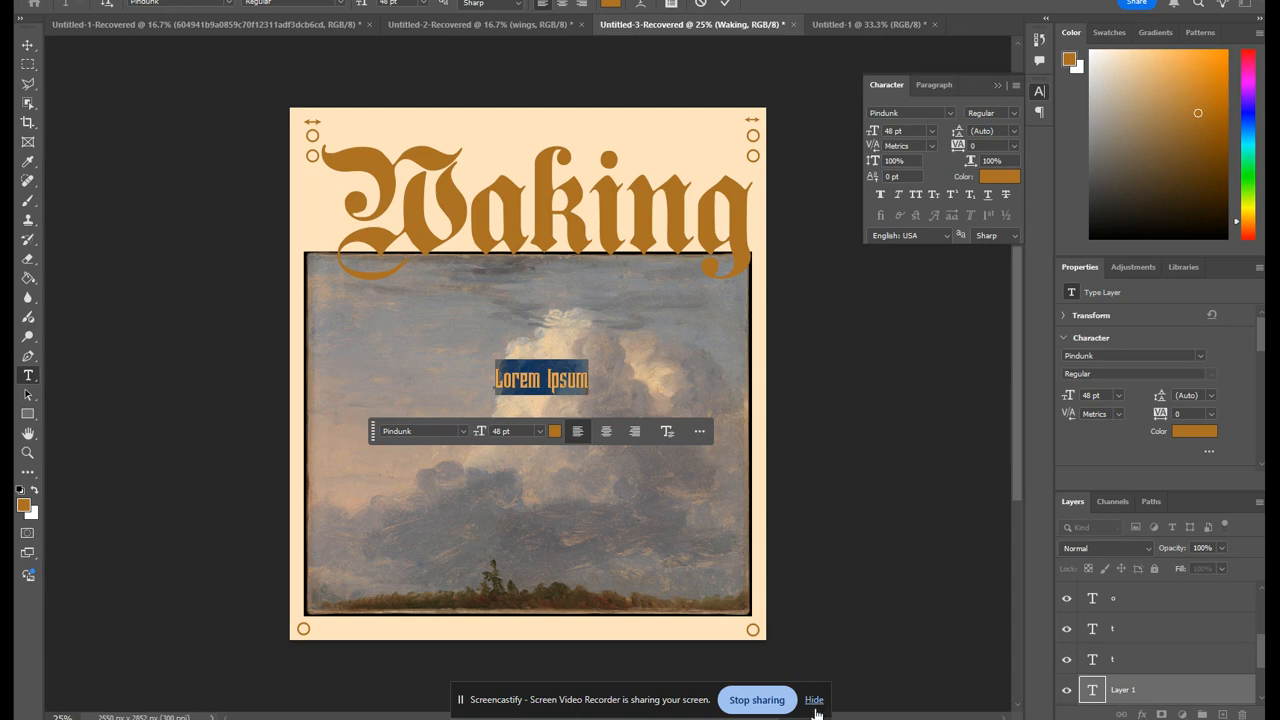
# Switch to the Brusheezy art deco results in the browser and open the 20 Art Deco Element PS Brushes vol.5 page.
pyautogui.click(508, 719)
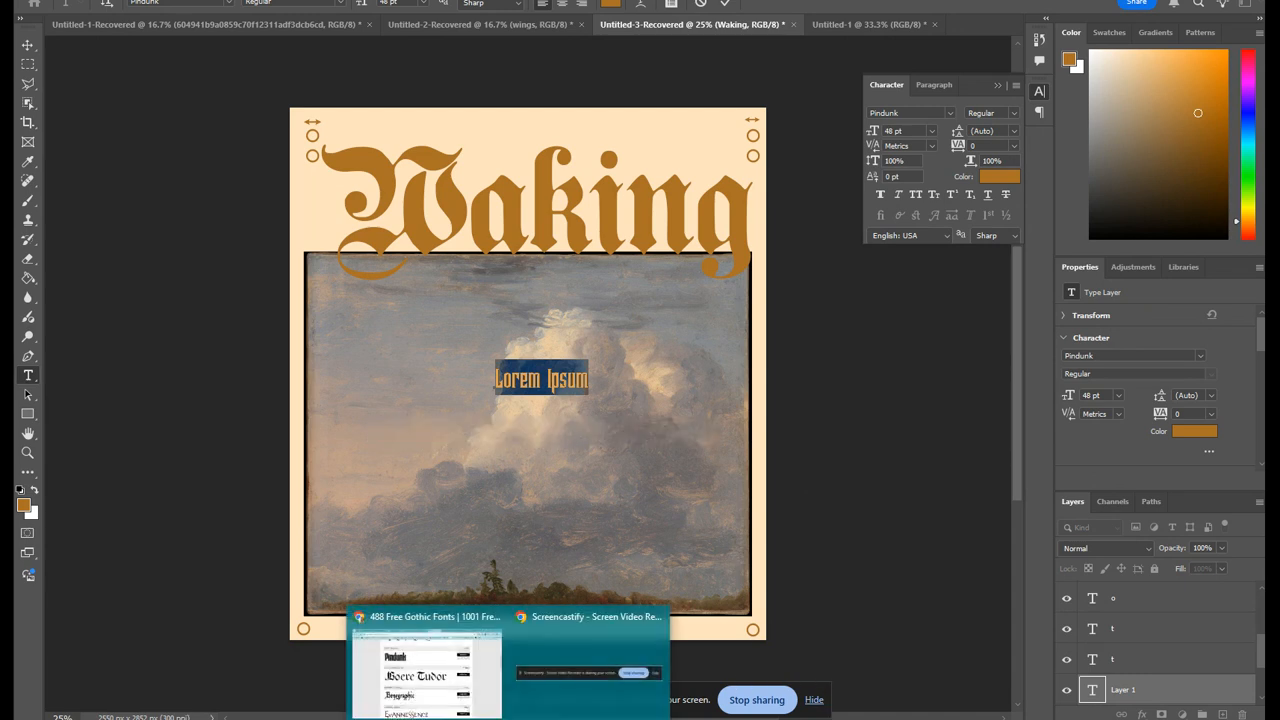
pyautogui.click(440, 672)
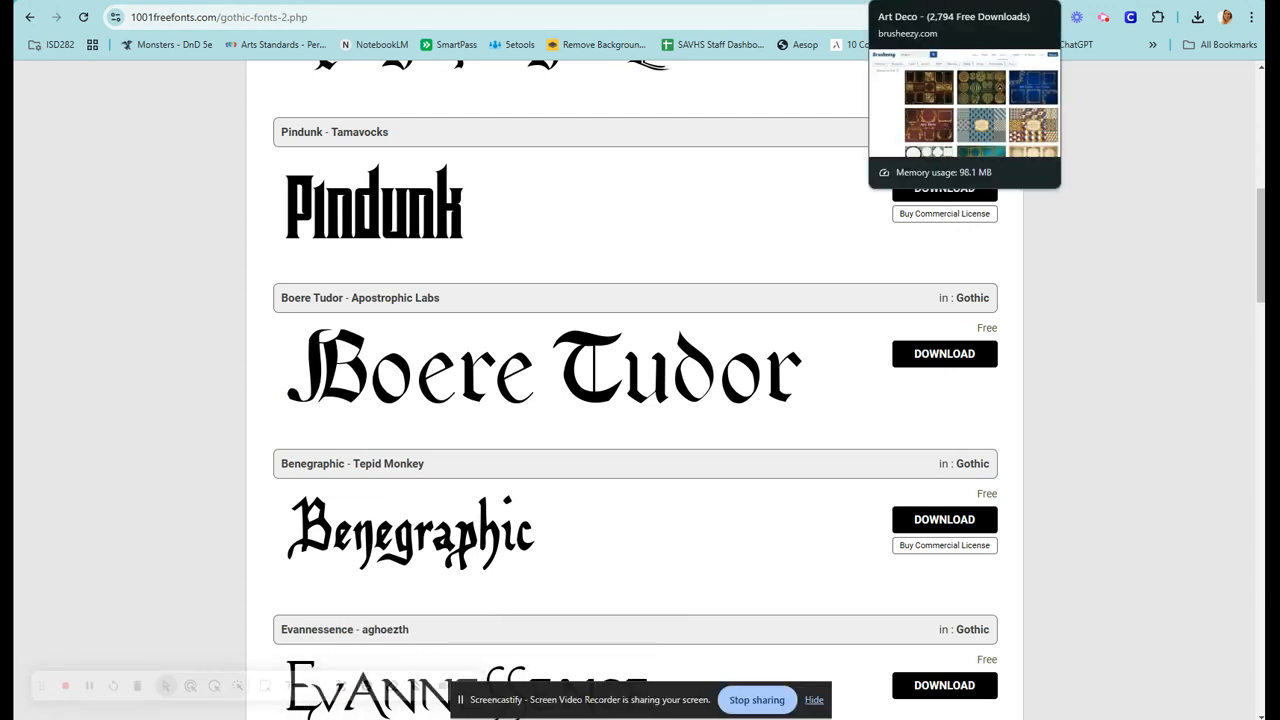
pyautogui.click(889, 2)
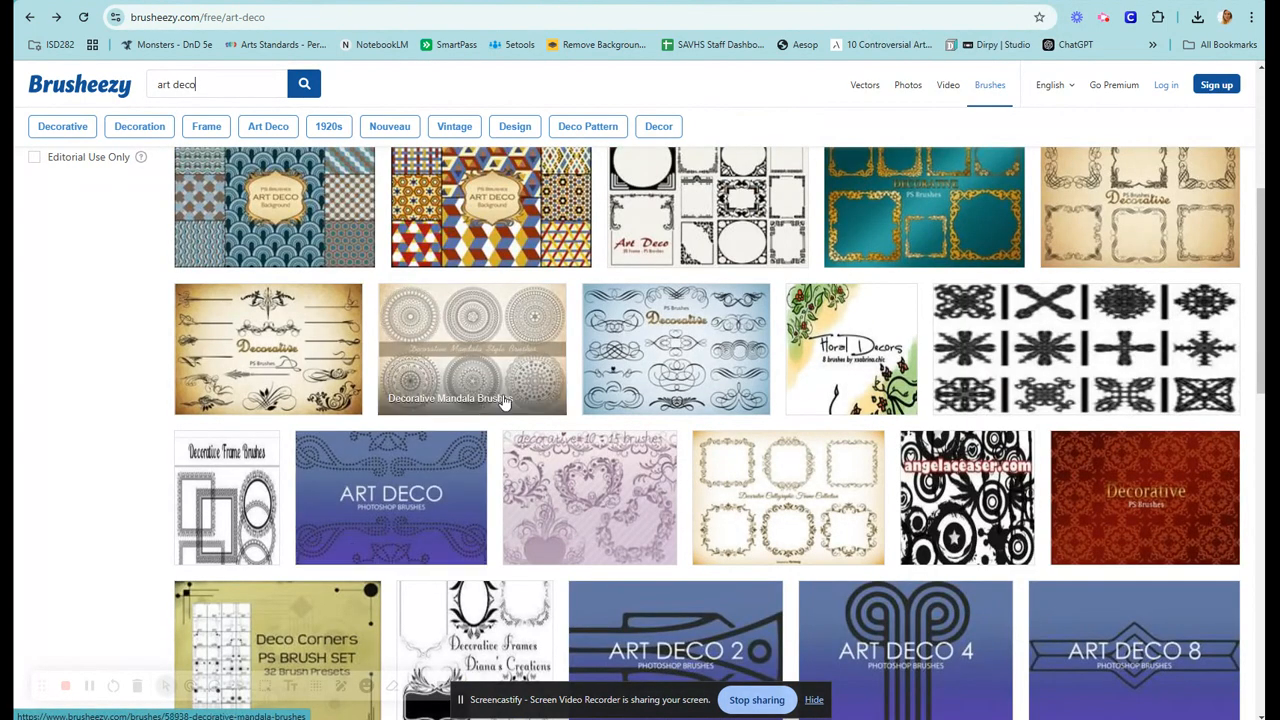
pyautogui.scroll(-2, 740, 470)
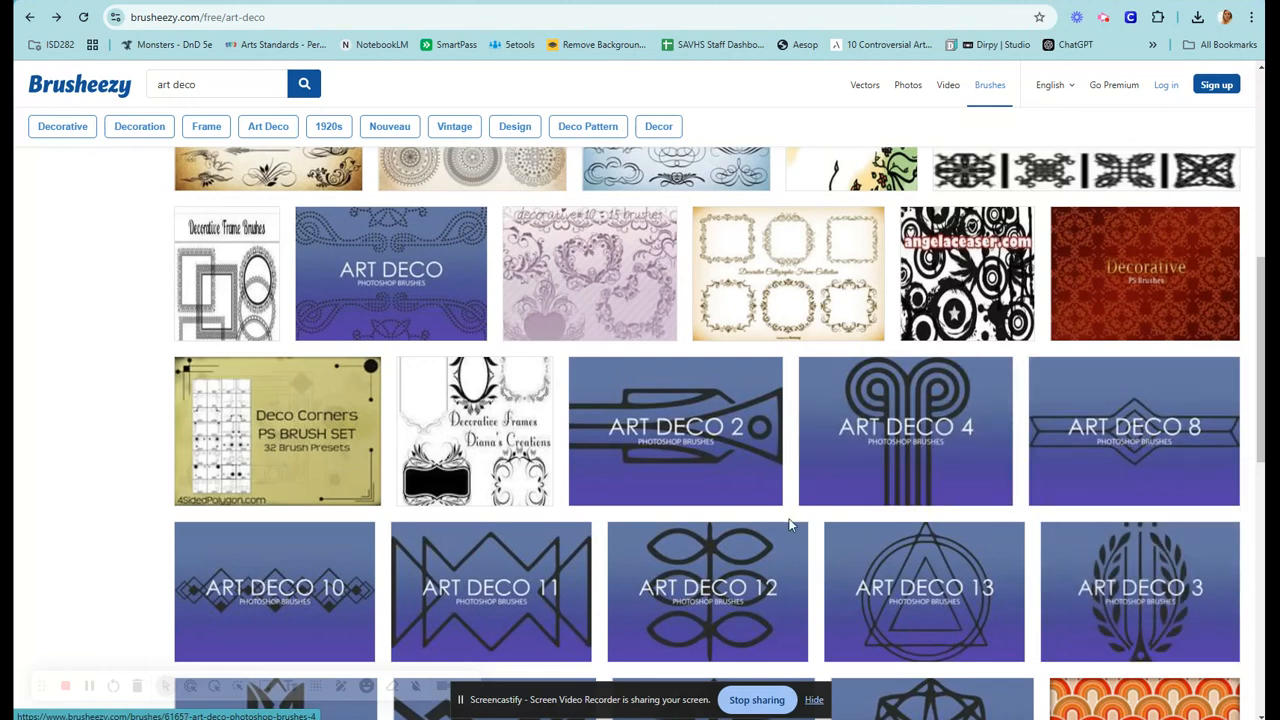
pyautogui.scroll(3, 577, 483)
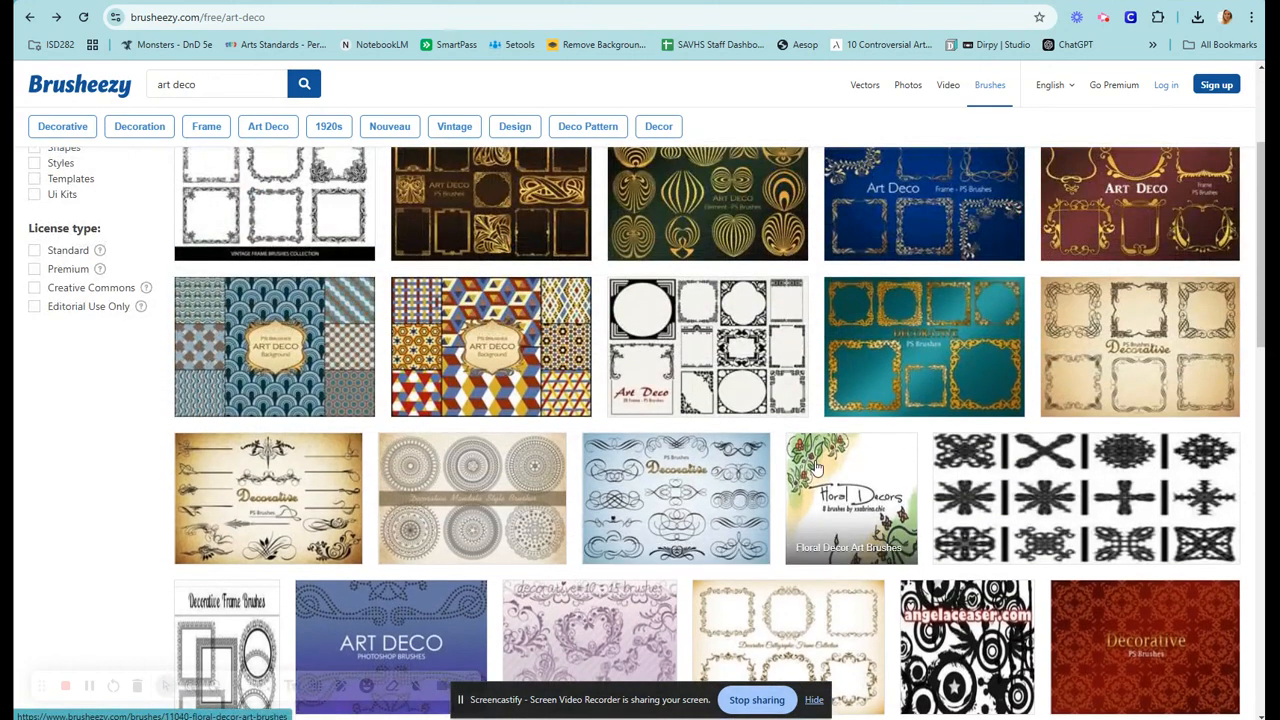
pyautogui.scroll(1, 577, 483)
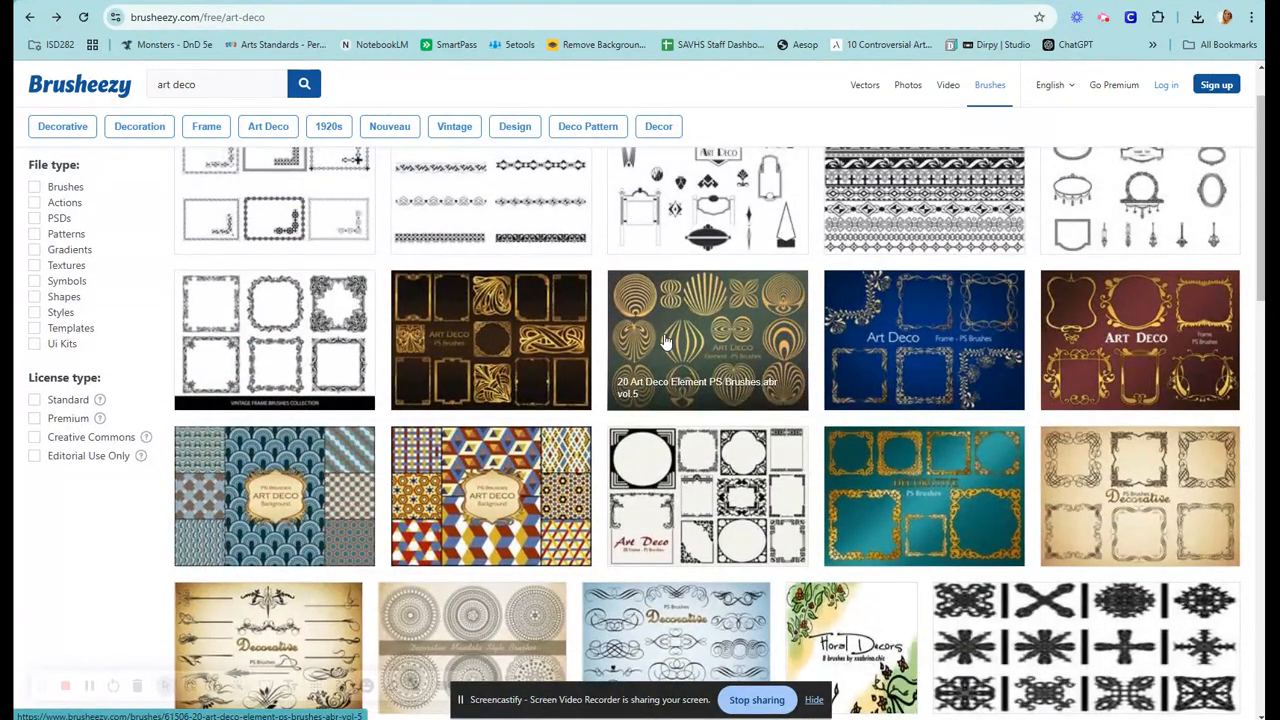
pyautogui.click(665, 342)
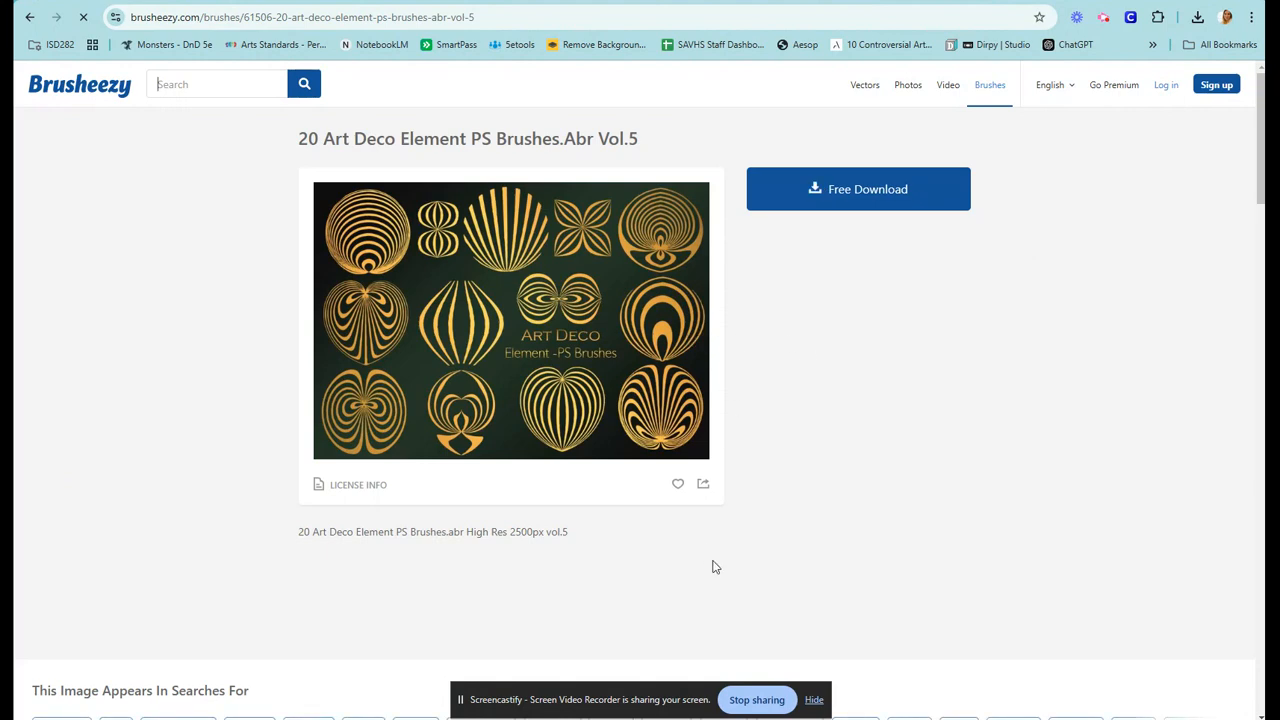
# Download the brush set, open its zip, and load the 20 Art Deco Brushes ABR file into Photoshop.
pyautogui.click(847, 210)
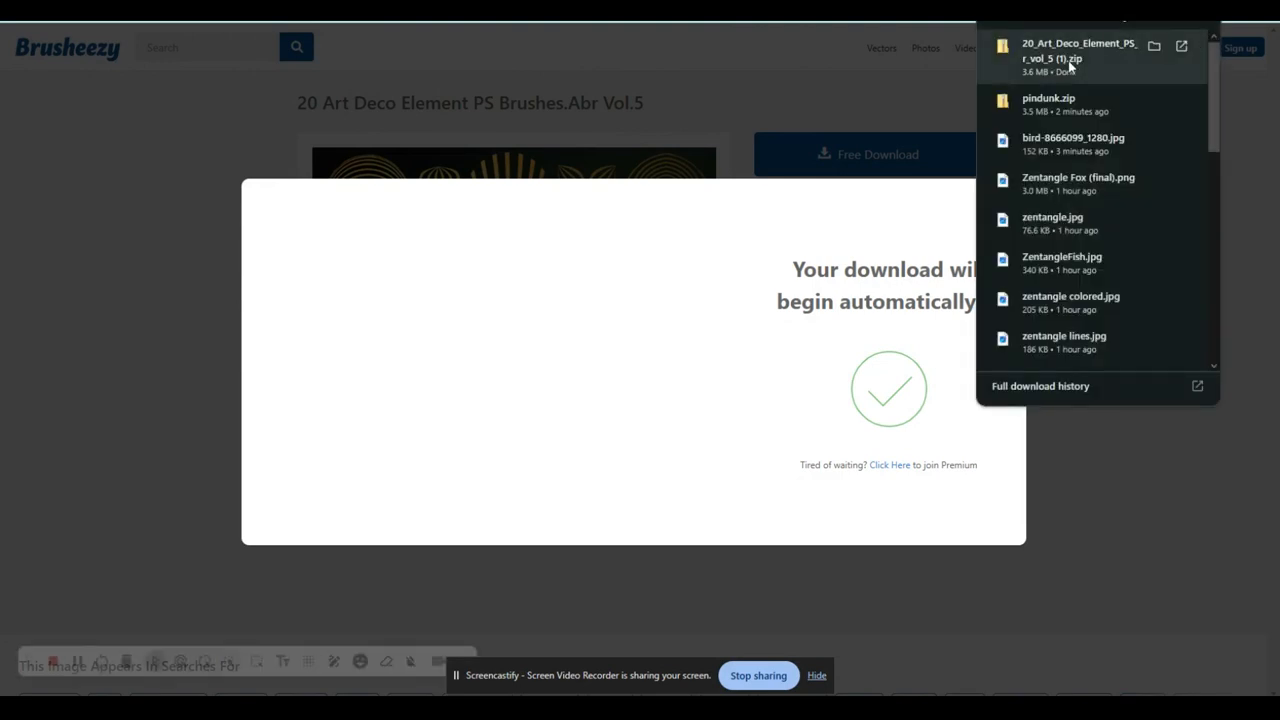
pyautogui.click(1069, 66)
pyautogui.doubleClick(785, 190)
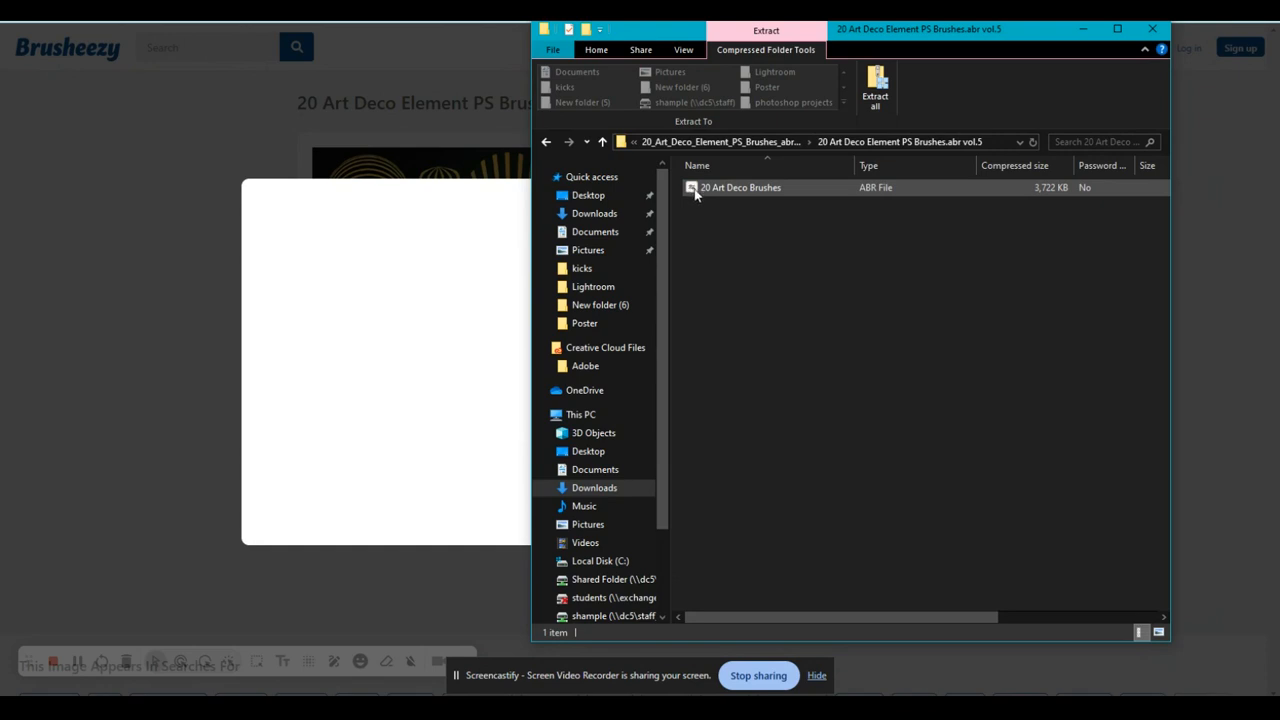
pyautogui.doubleClick(740, 188)
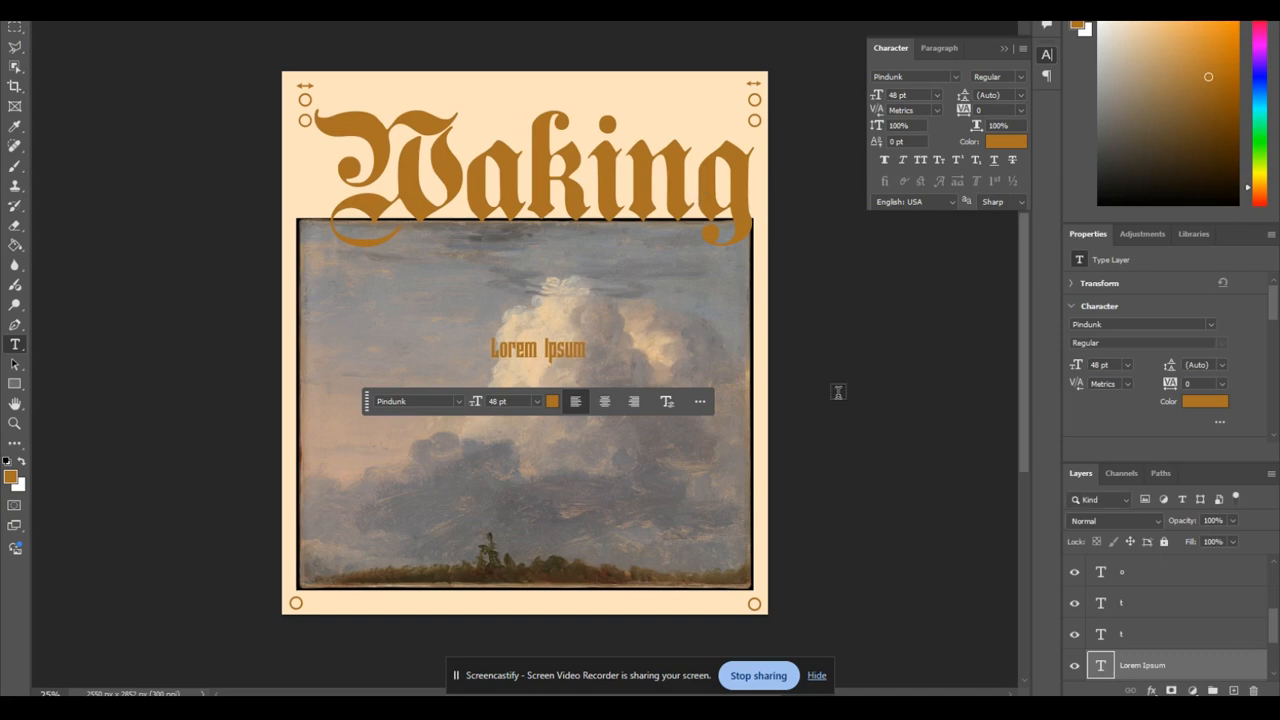
# With the Brush tool, choose the Art Deco Element 3 brush from the 20 Art Deco Brushes set.
pyautogui.click(16, 167)
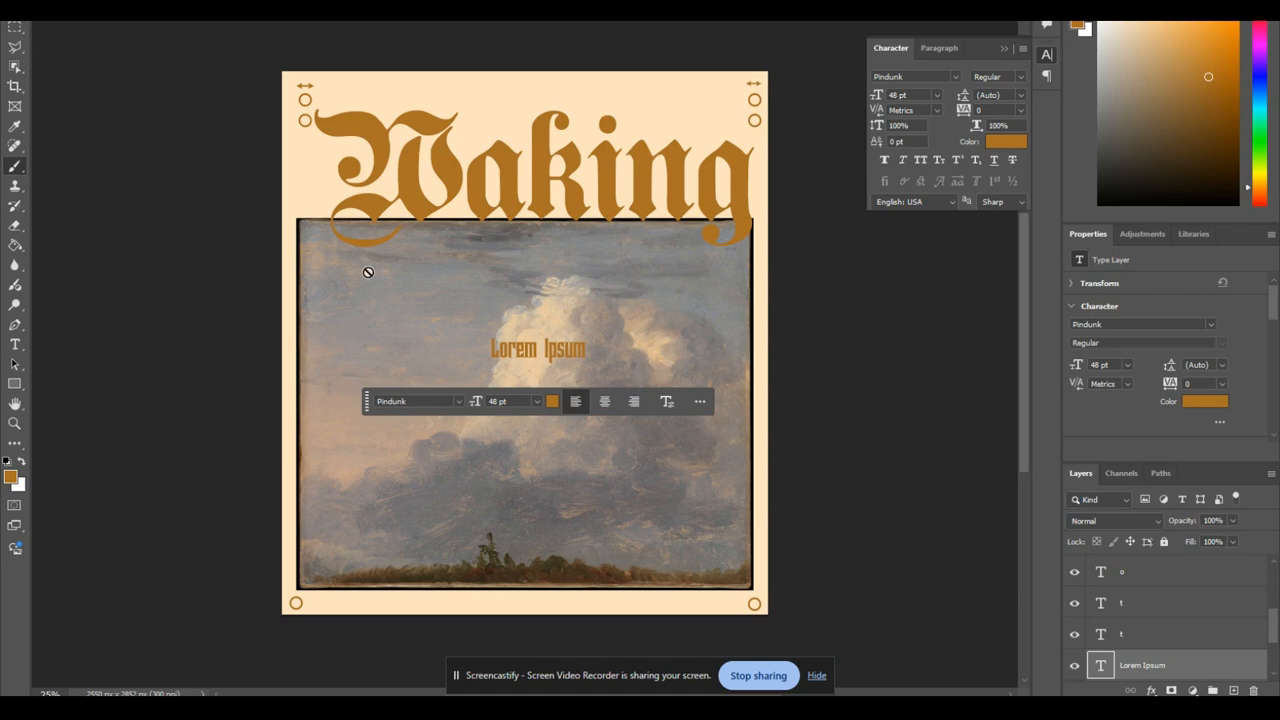
pyautogui.rightClick(484, 277)
pyautogui.scroll(-8, 636, 506)
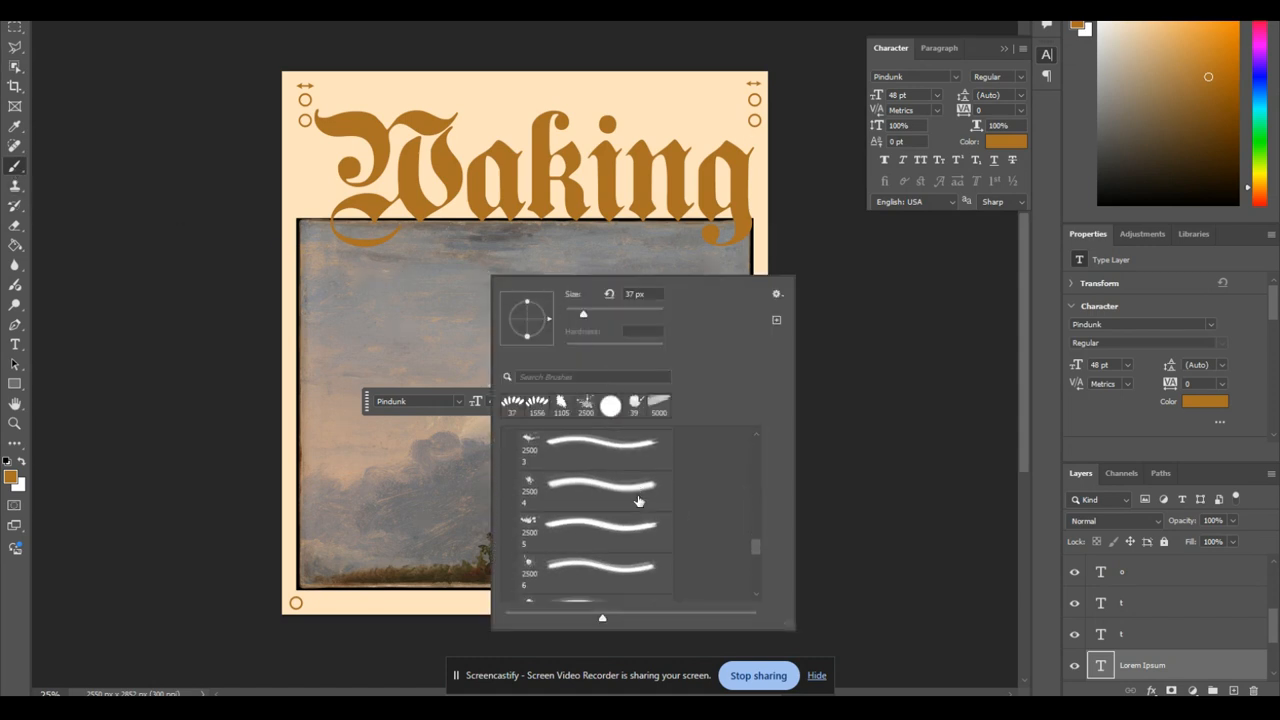
pyautogui.scroll(-2, 637, 492)
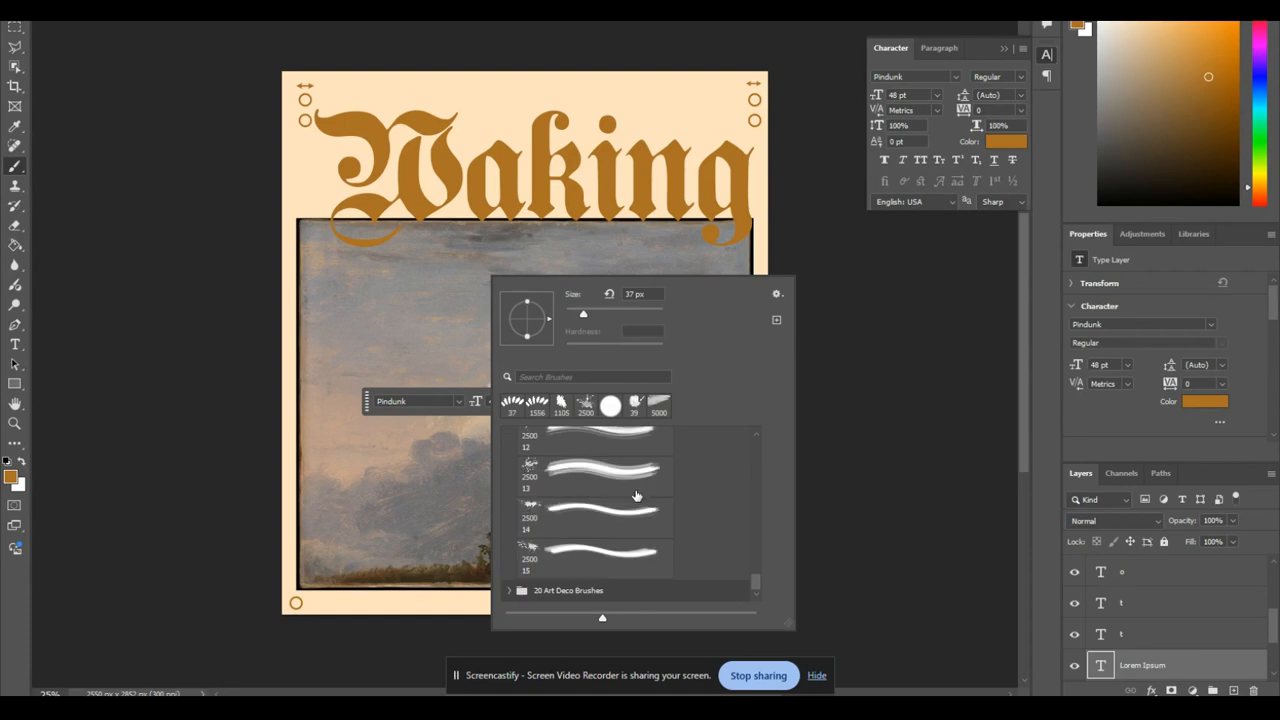
pyautogui.click(510, 590)
pyautogui.scroll(-6, 628, 545)
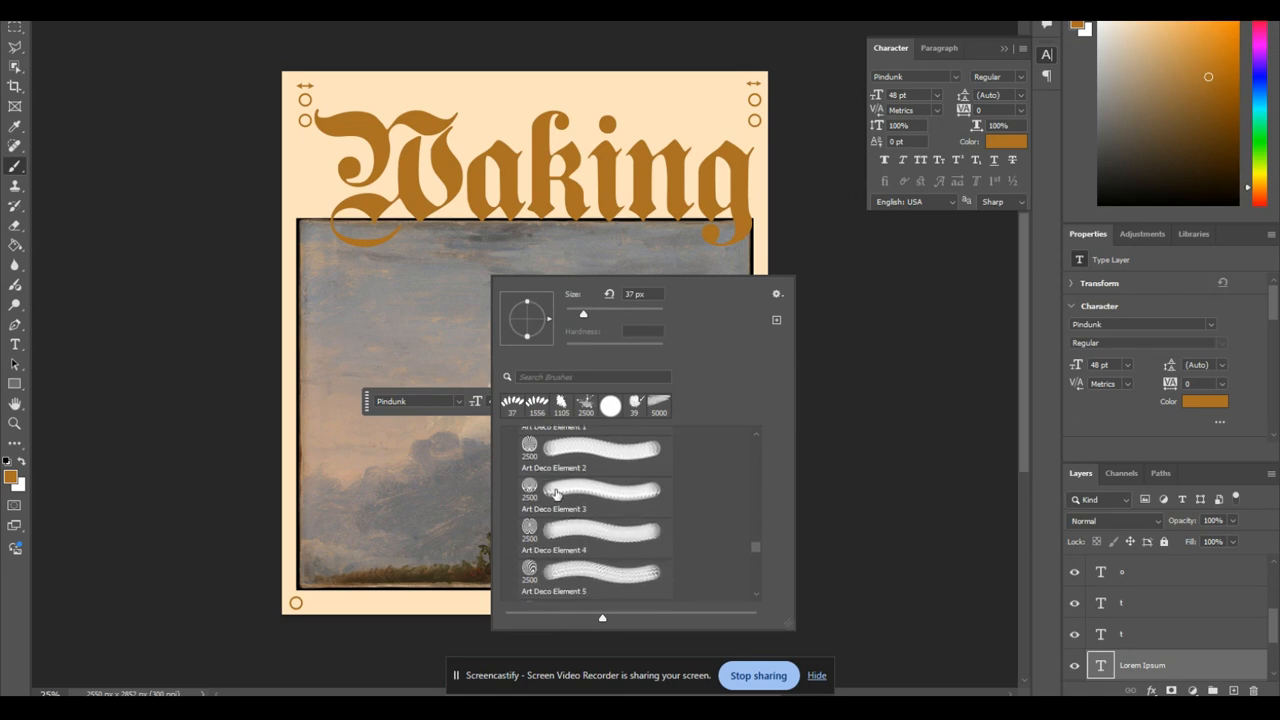
pyautogui.click(556, 490)
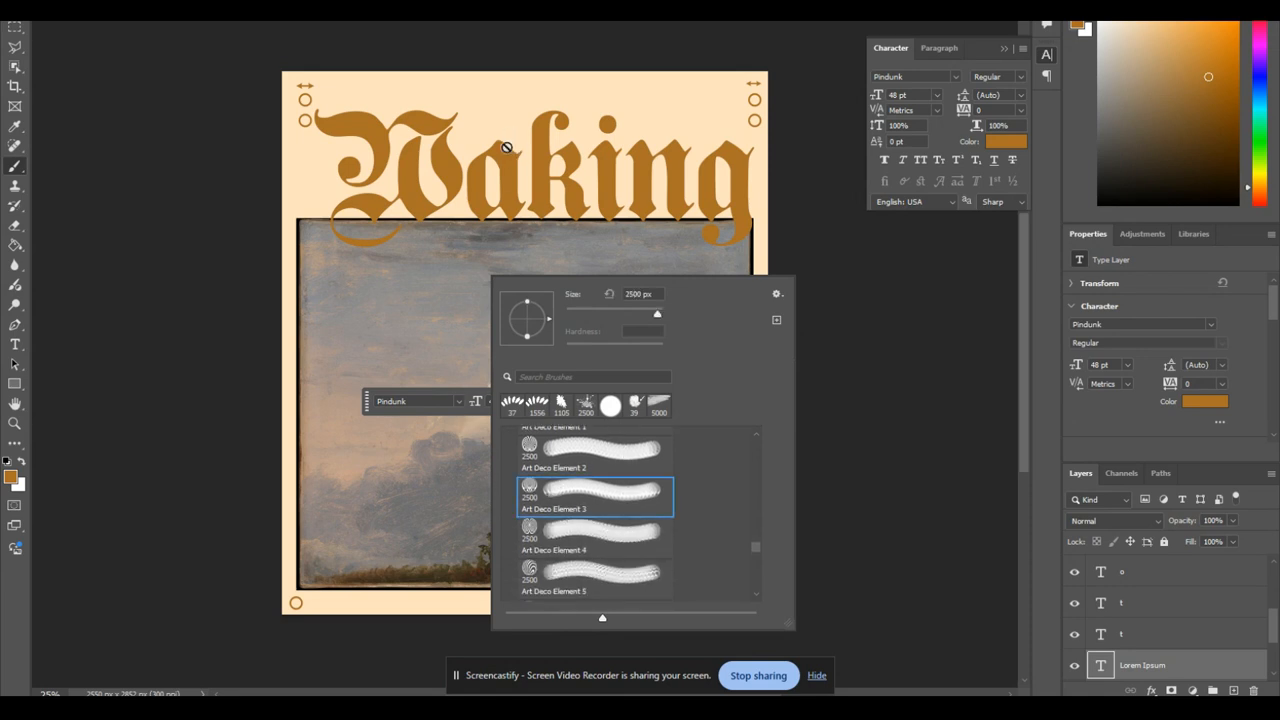
# Add a new empty layer above the topmost text layer.
pyautogui.scroll(3, 1162, 654)
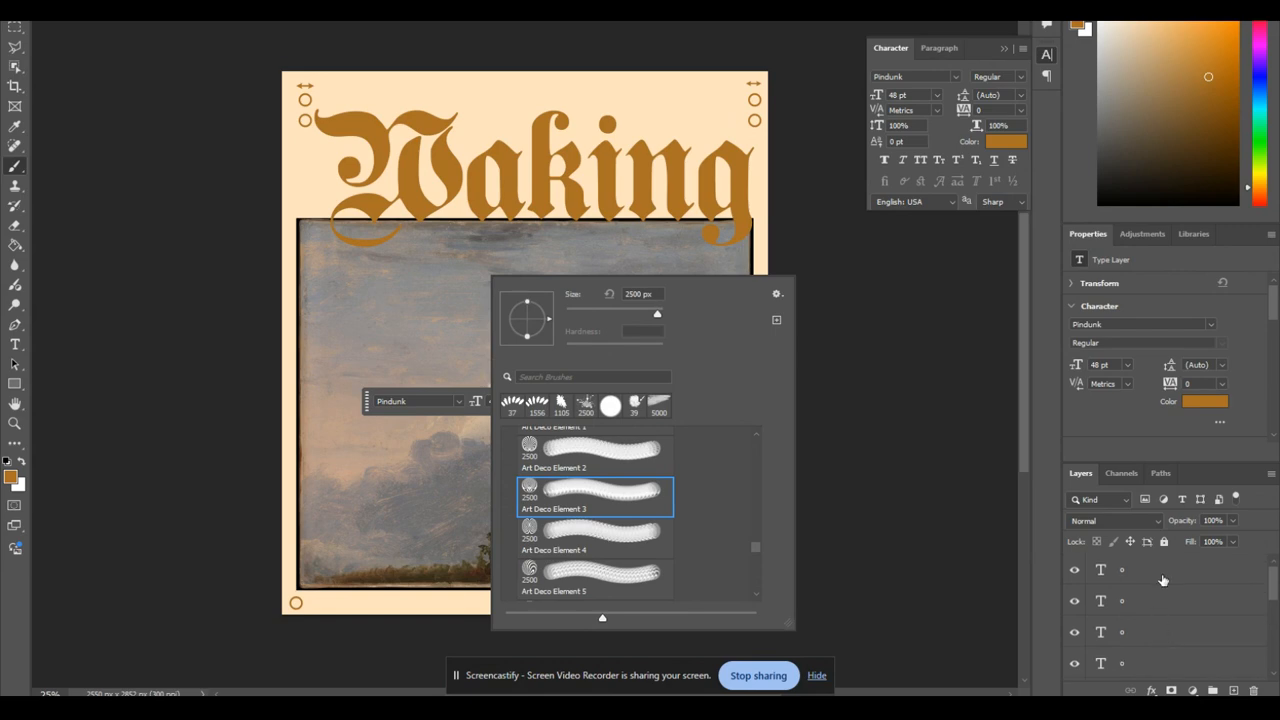
pyautogui.click(1227, 569)
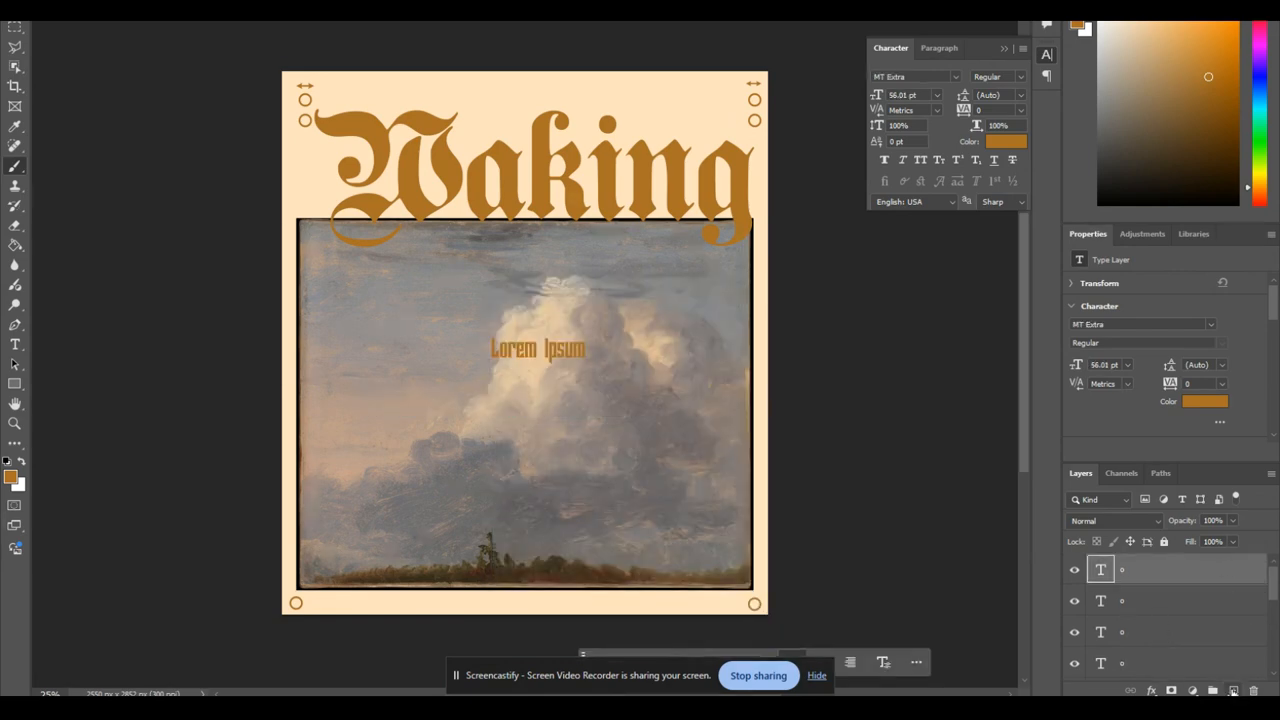
pyautogui.click(1233, 690)
# Try stamping the Art Deco element over the poster's center, right edge and upper-left area, undoing each stamp.
pyautogui.click(527, 330)
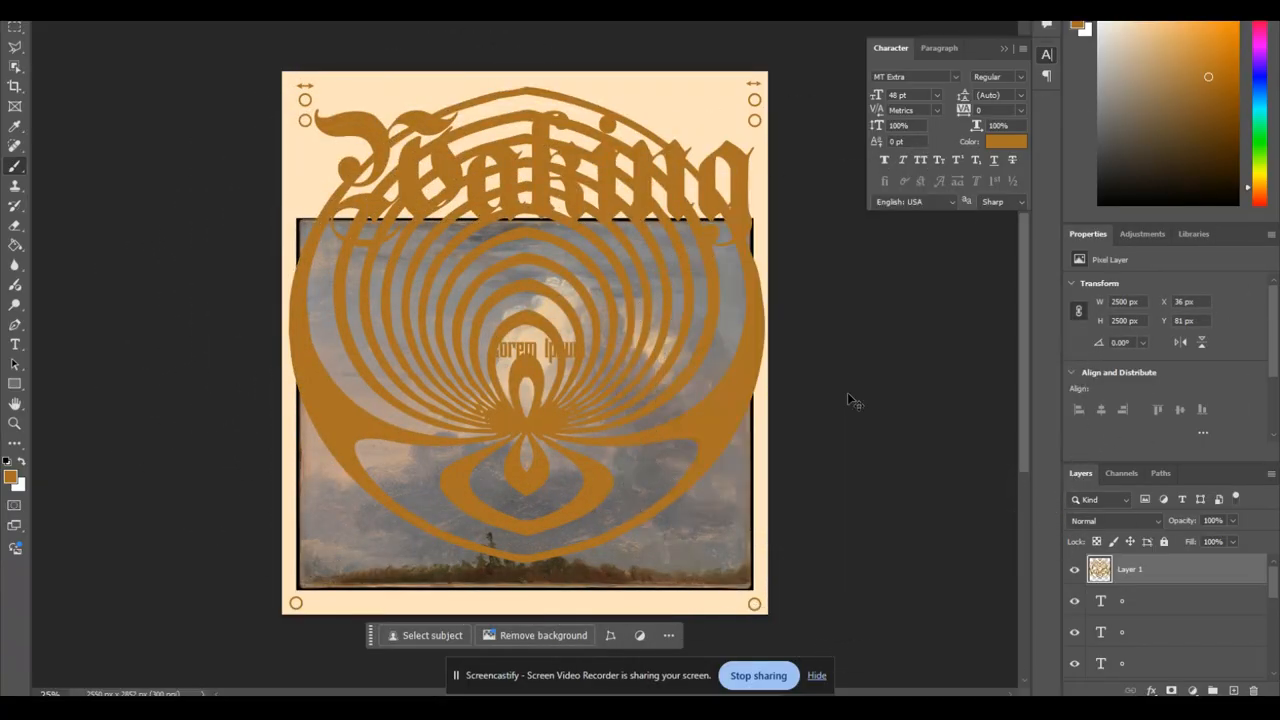
pyautogui.hotkey('ctrl', 'z')
pyautogui.click(882, 357)
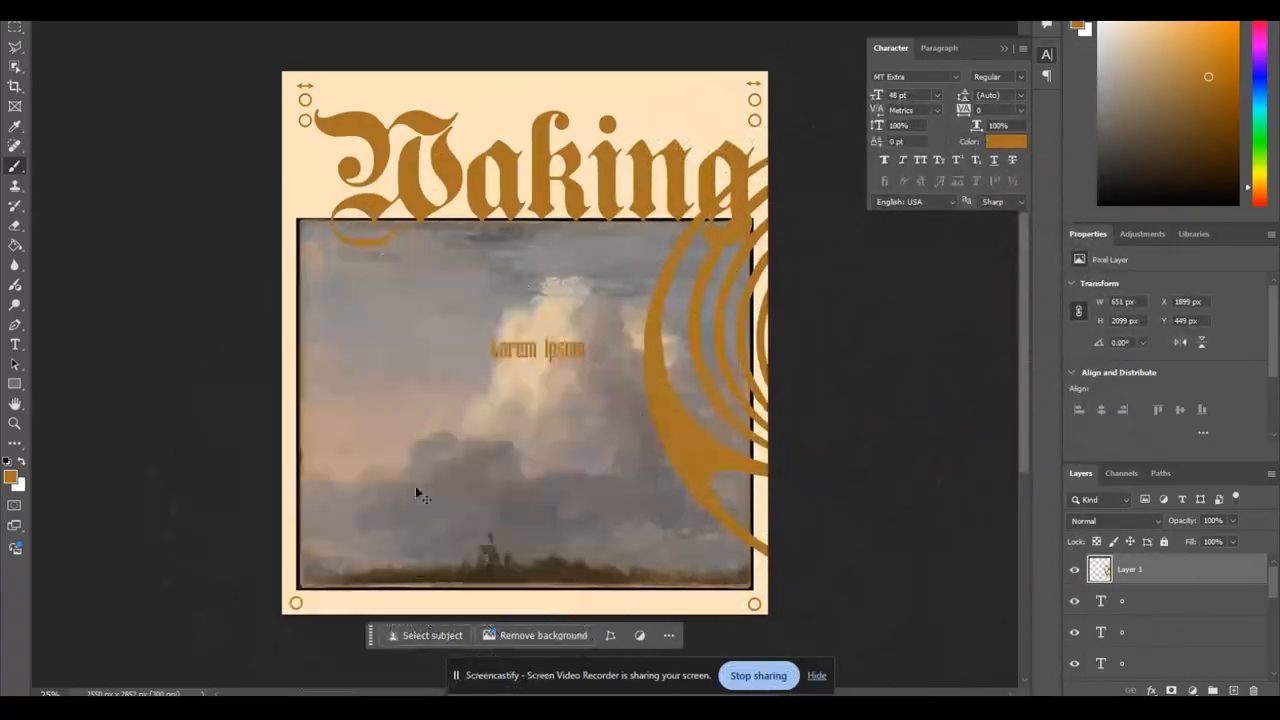
pyautogui.hotkey('ctrl', 'z')
pyautogui.click(299, 235)
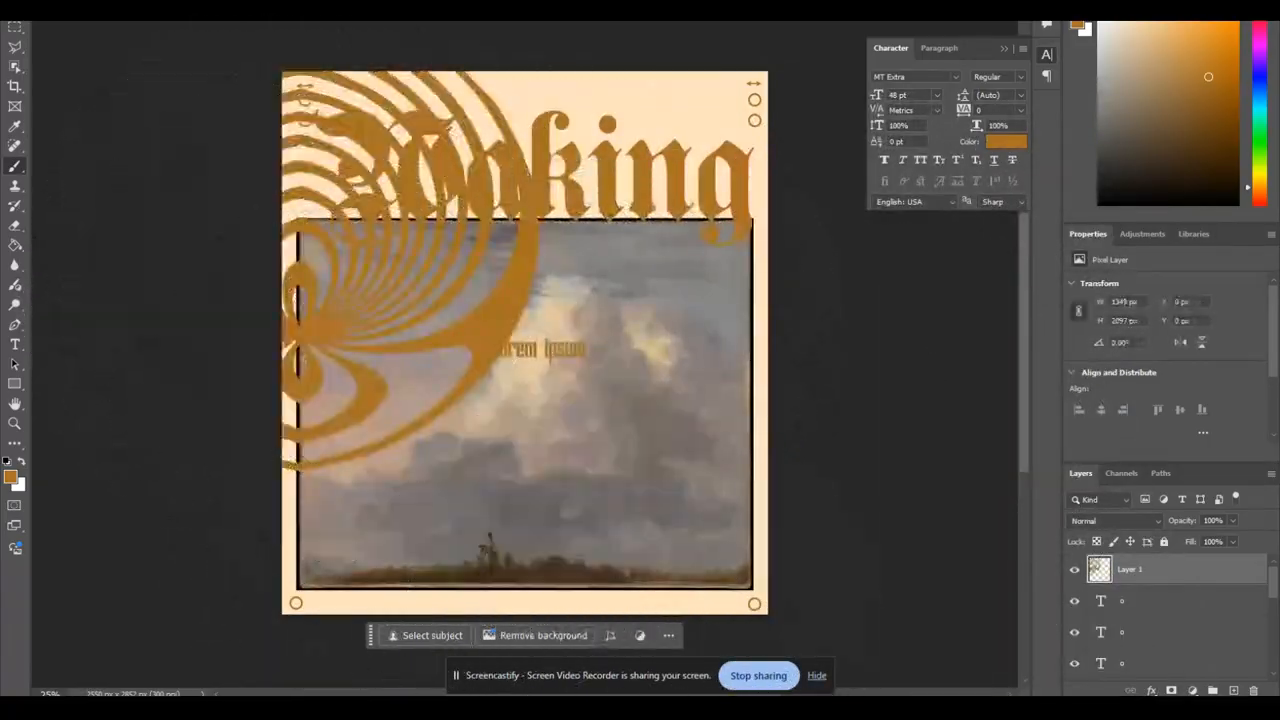
pyautogui.hotkey('ctrl', 'z')
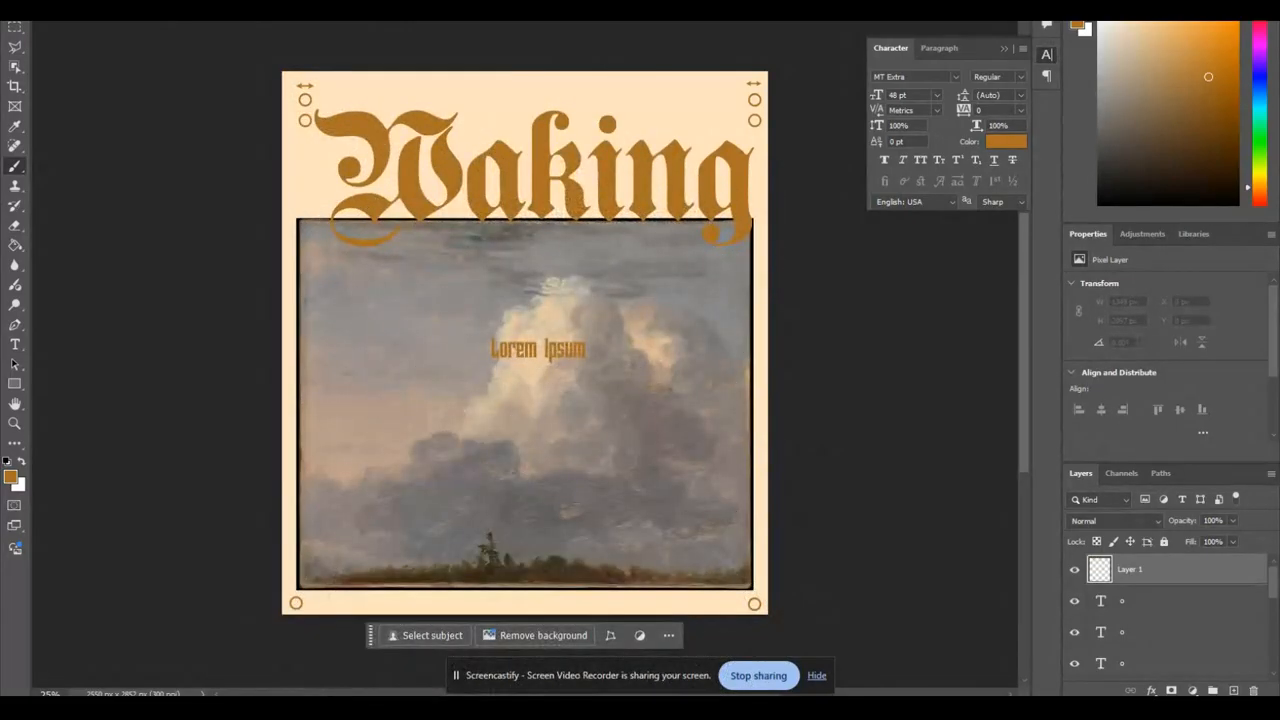
# Switch back to the Brusheezy brush page in the browser and close the download notice.
pyautogui.moveTo(505, 705)
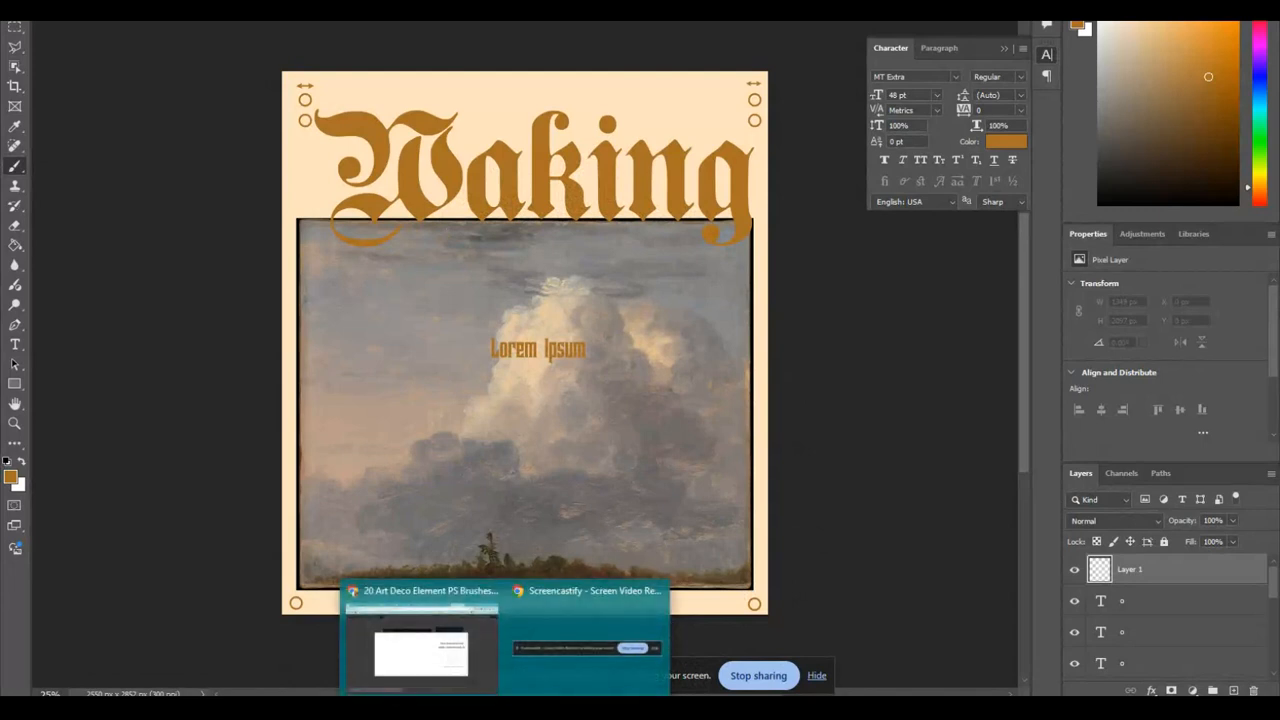
pyautogui.click(460, 626)
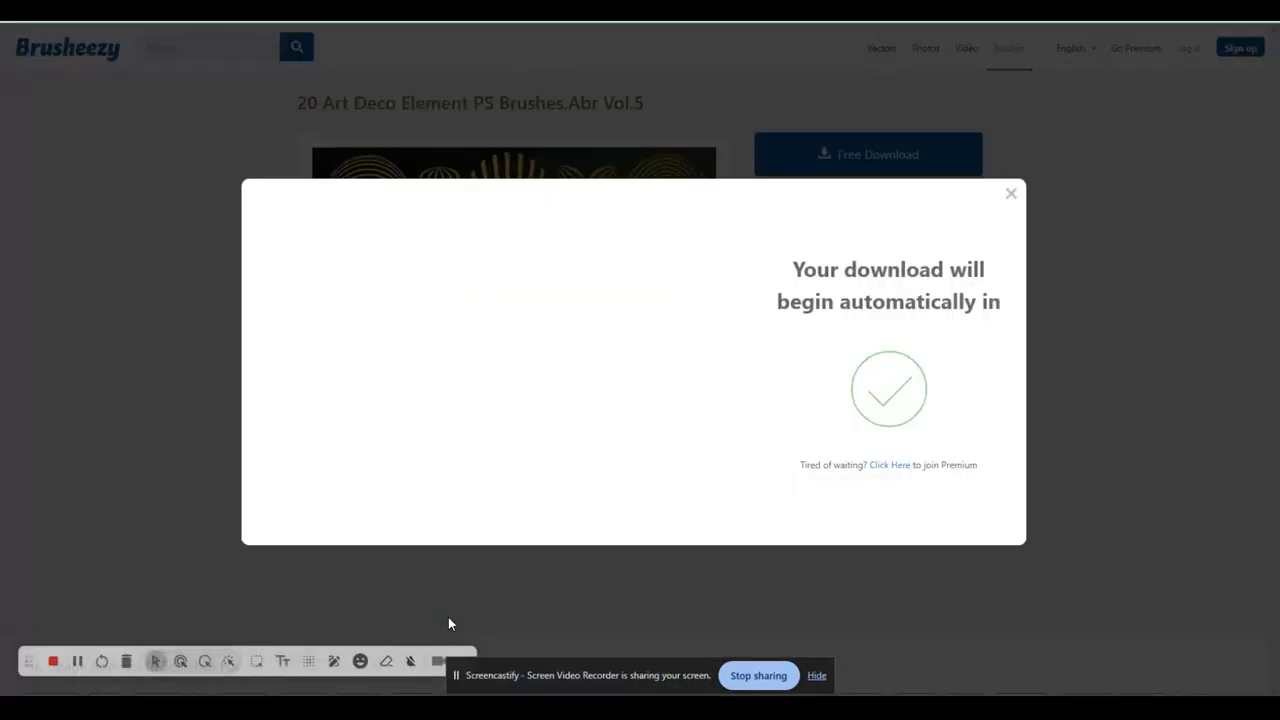
pyautogui.click(1010, 197)
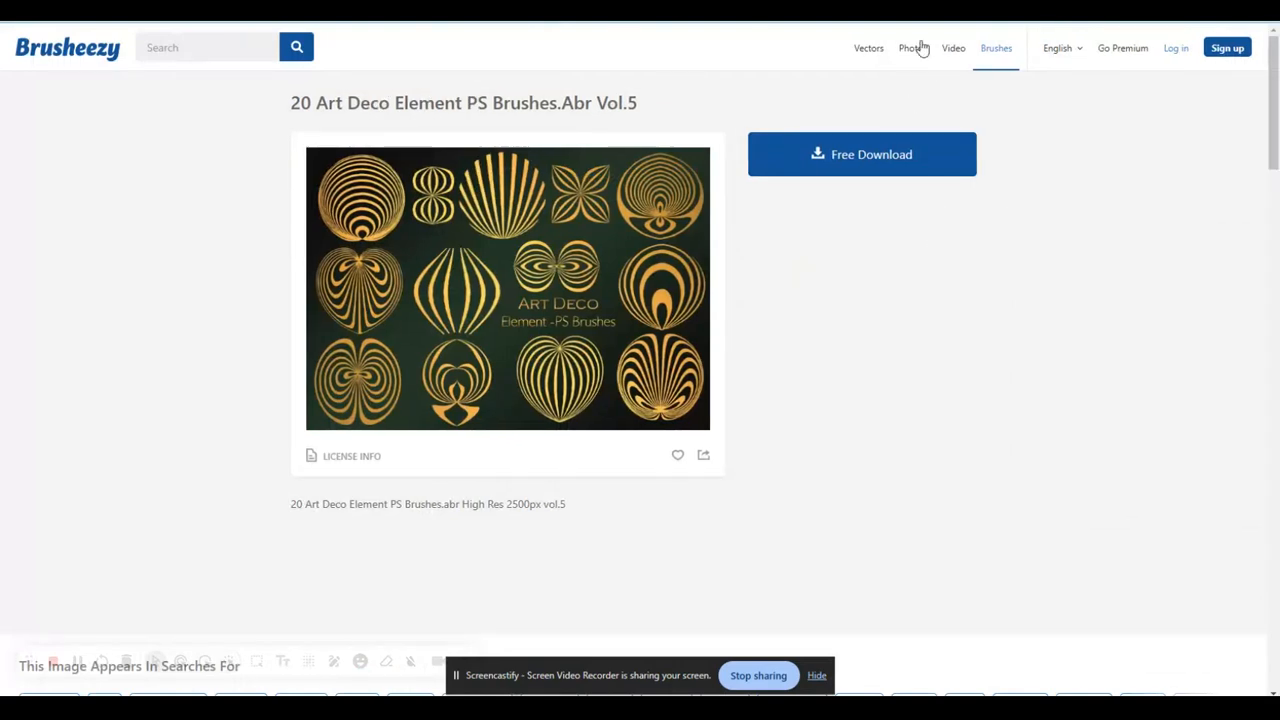